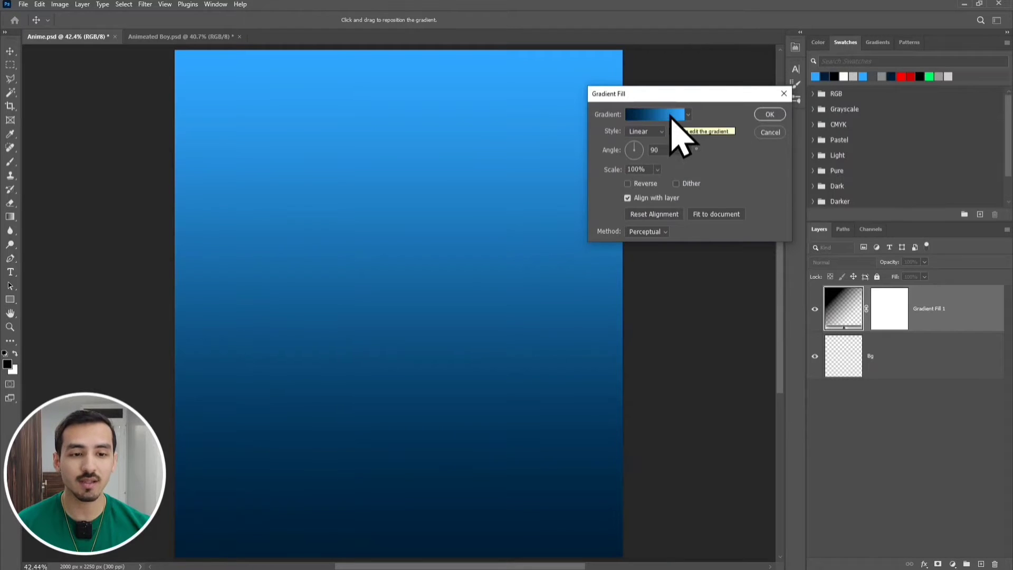
# - Set the gradient fill's start color stop to #001e36 and its end color stop to #31a8ff
pyautogui.click(669, 116)
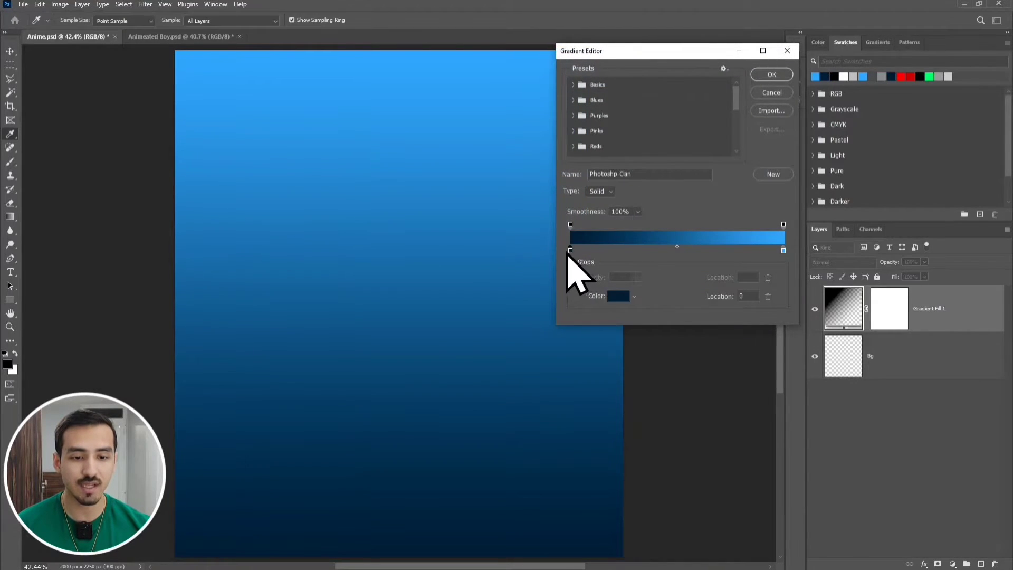
pyautogui.click(570, 250)
pyautogui.click(618, 295)
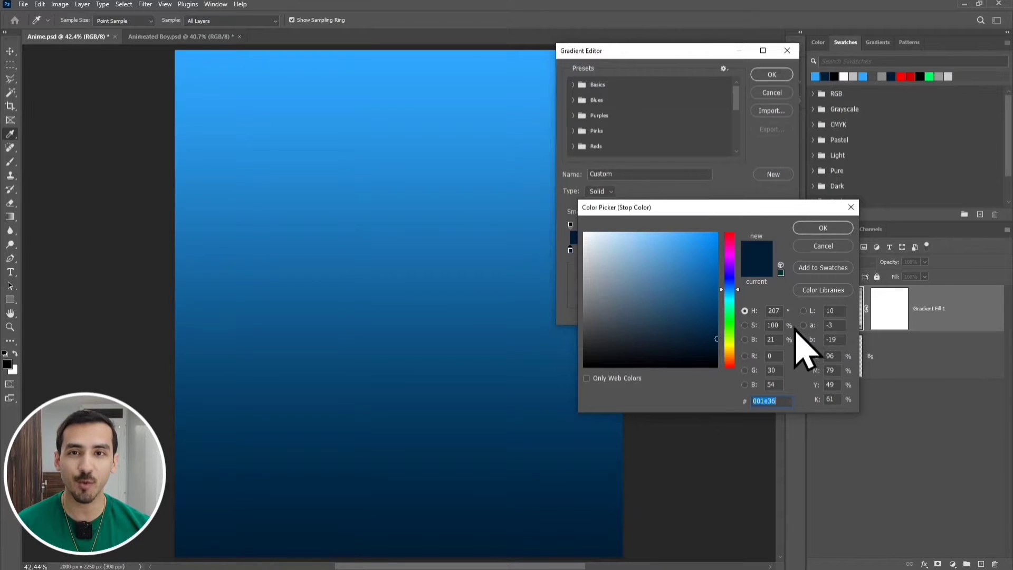
pyautogui.click(815, 227)
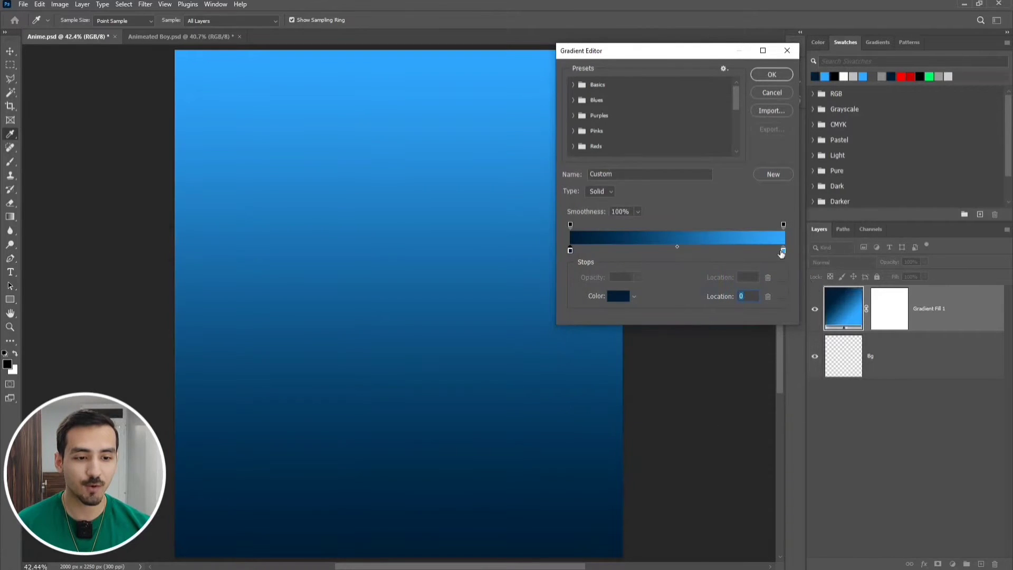
pyautogui.click(783, 250)
pyautogui.click(619, 296)
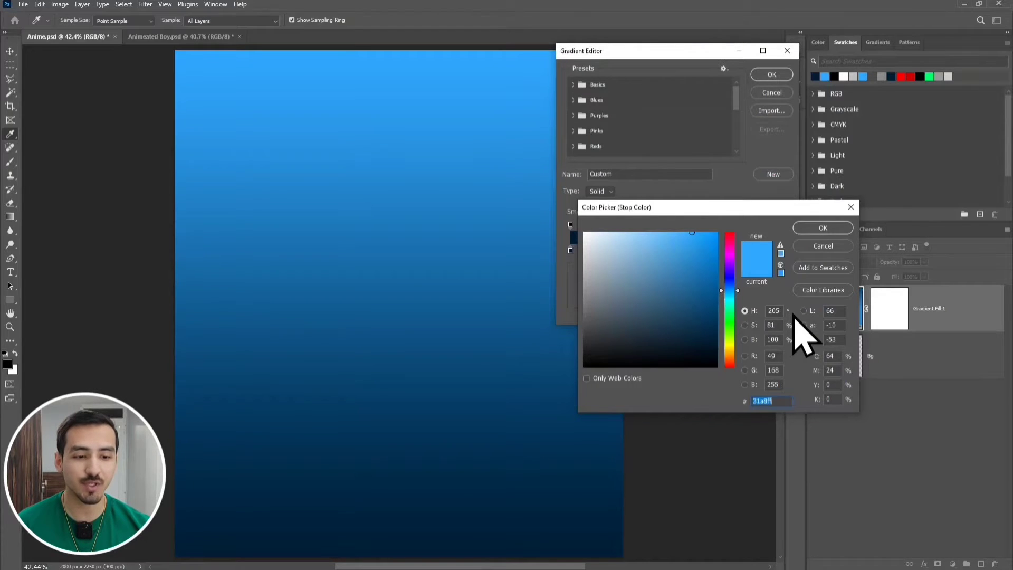
pyautogui.click(821, 229)
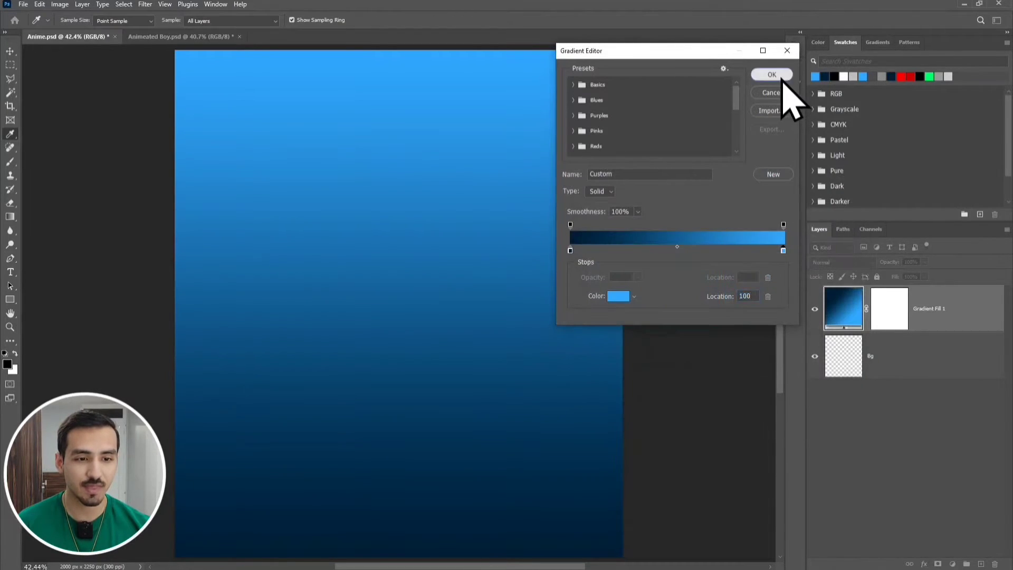
pyautogui.click(772, 75)
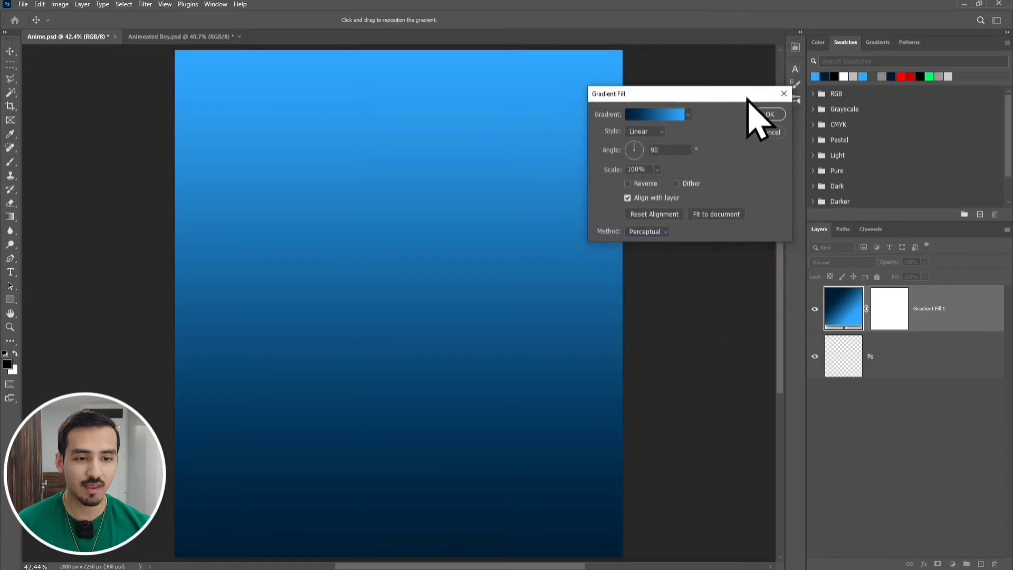
# - Change the gradient fill's style to Radial and move its center to the upper middle of the canvas
pyautogui.click(645, 132)
pyautogui.click(647, 158)
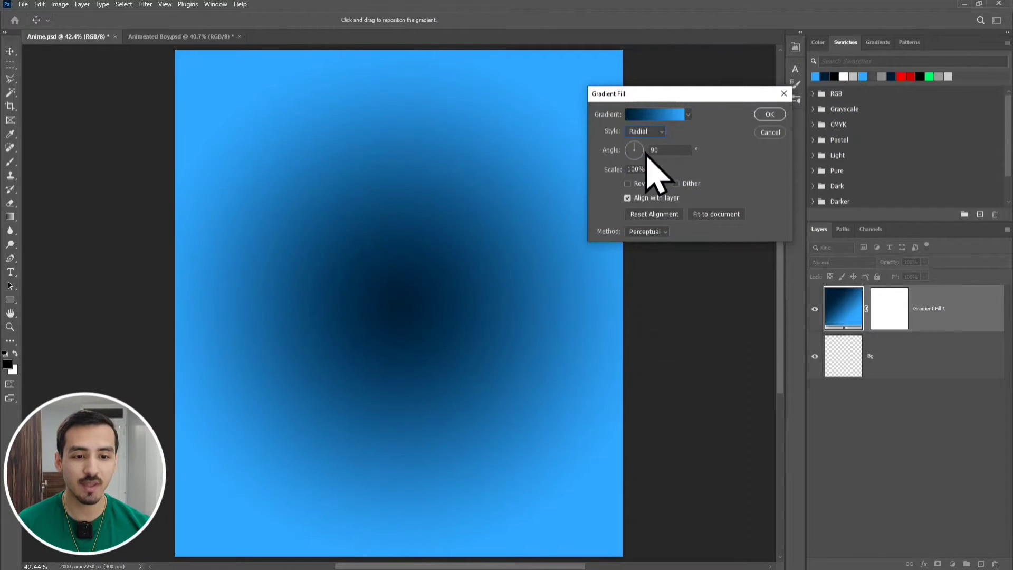
pyautogui.moveTo(380, 334); pyautogui.dragTo(432, 256)
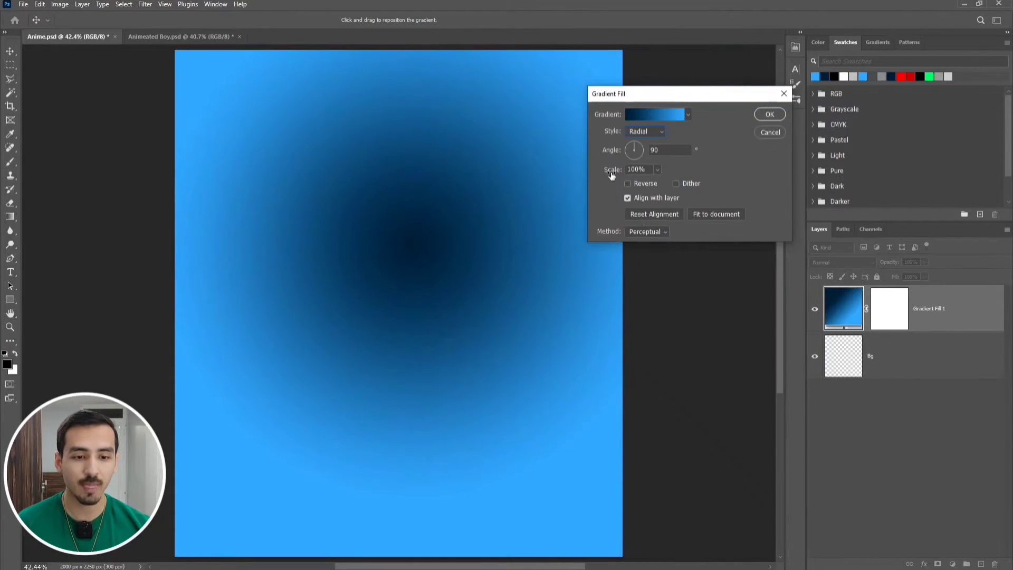
# - Set the gradient fill's scale to 150% and reverse its colors, then apply it
pyautogui.doubleClick(638, 169)
pyautogui.write('150')
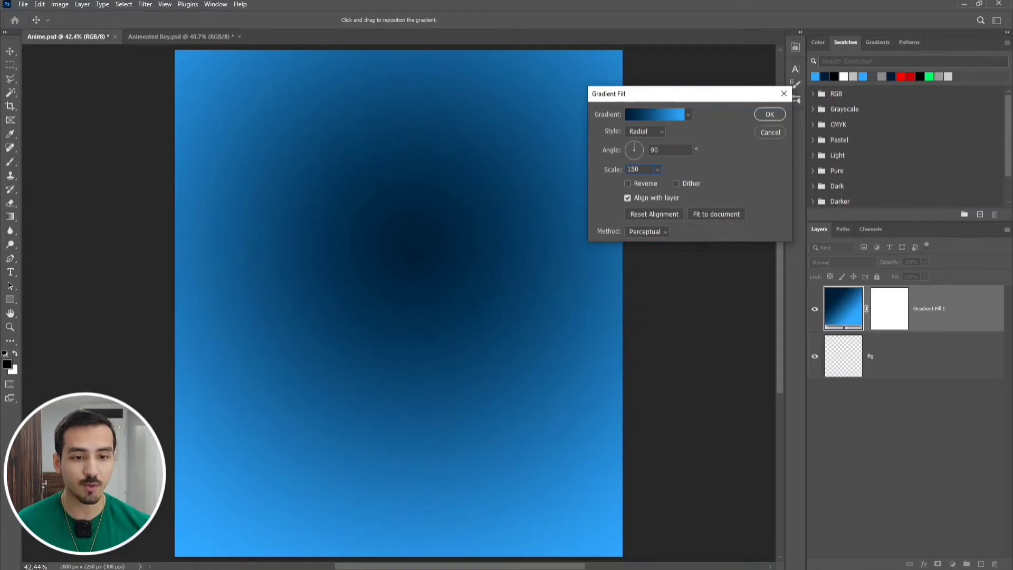
pyautogui.press('Return')
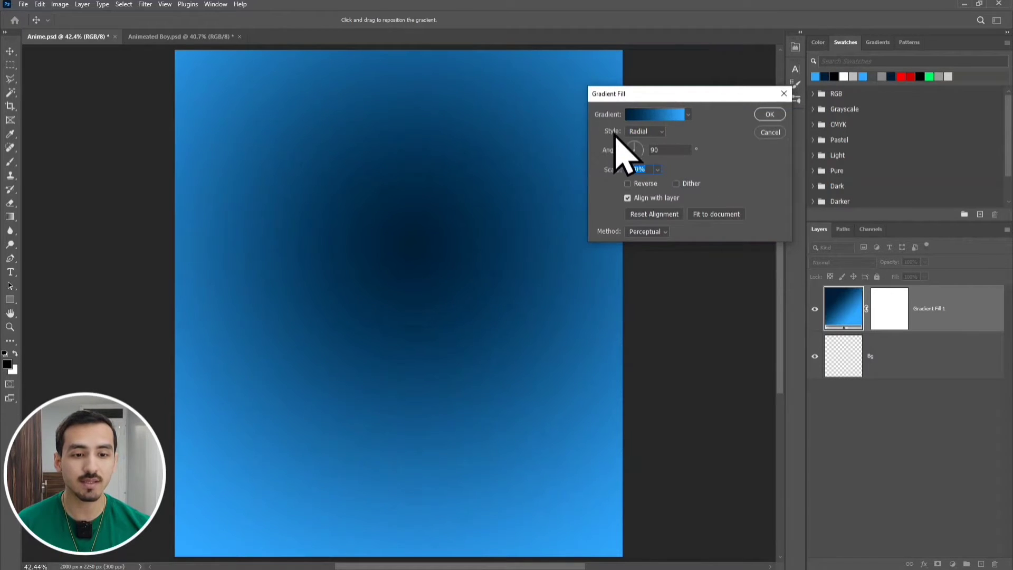
pyautogui.click(640, 184)
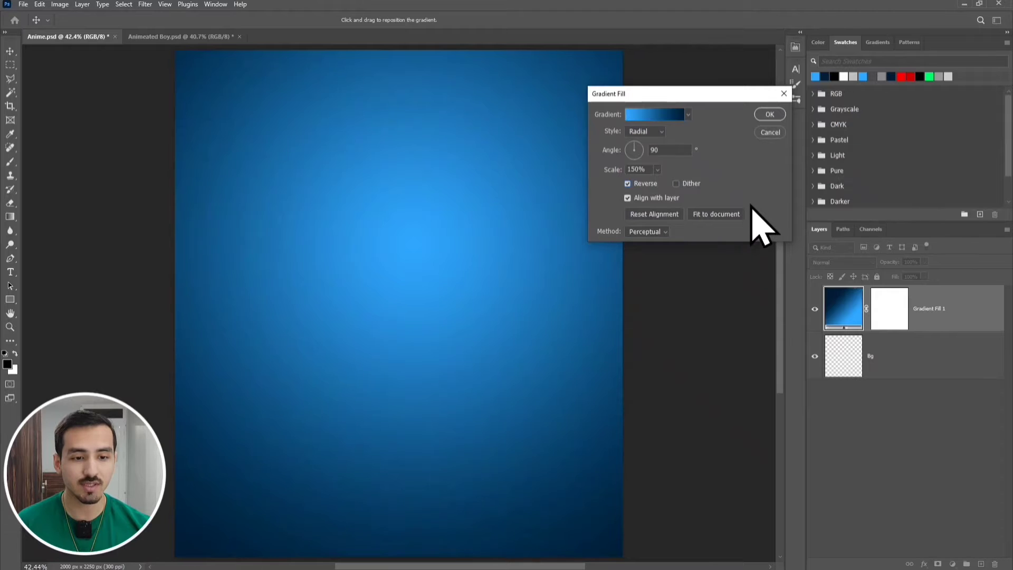
pyautogui.click(770, 114)
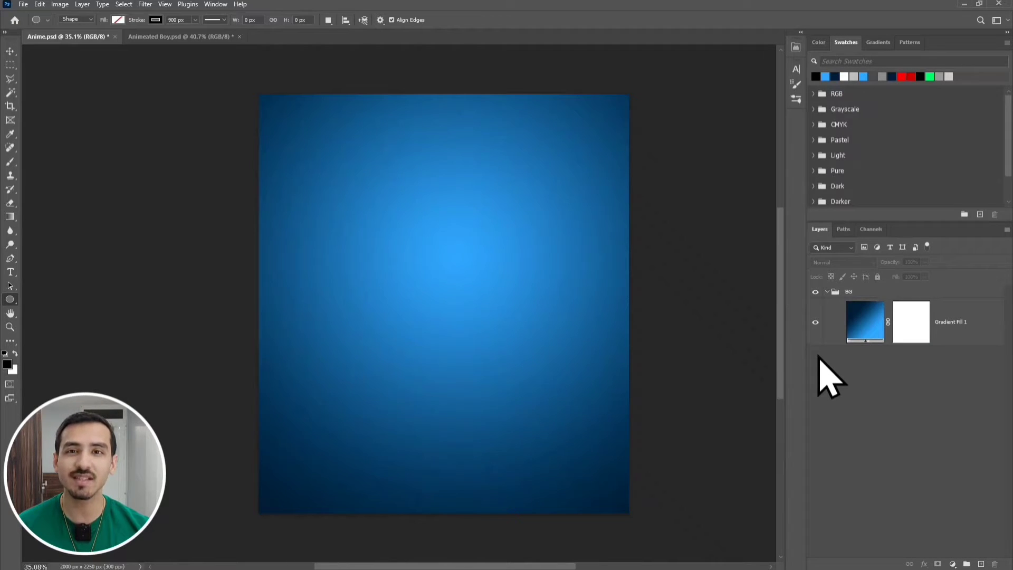
# - Draw a circle about 1040 px wide with the Ellipse tool over the canvas center, with no fill and a 900 px black stroke
pyautogui.press('v')
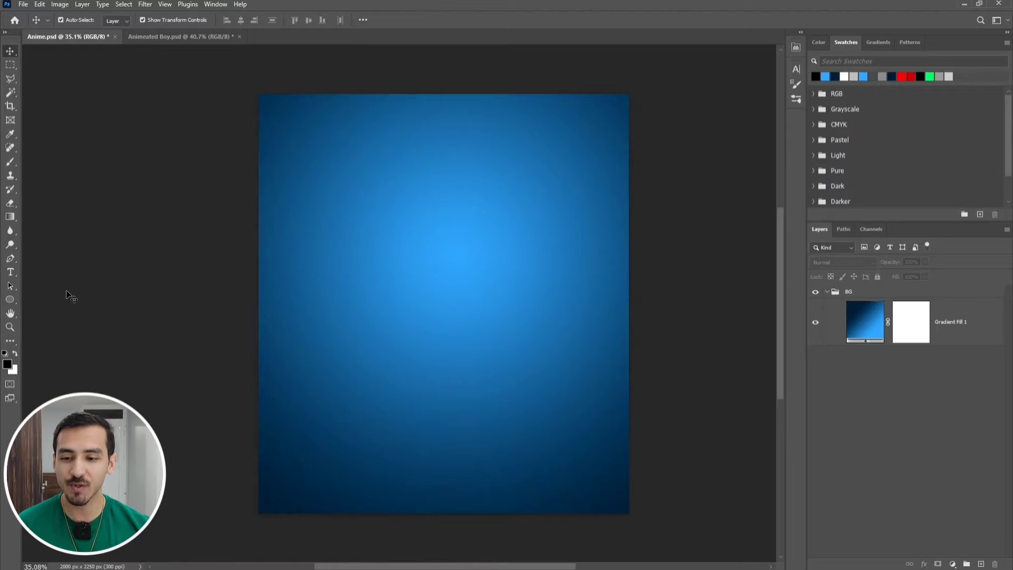
pyautogui.click(10, 300)
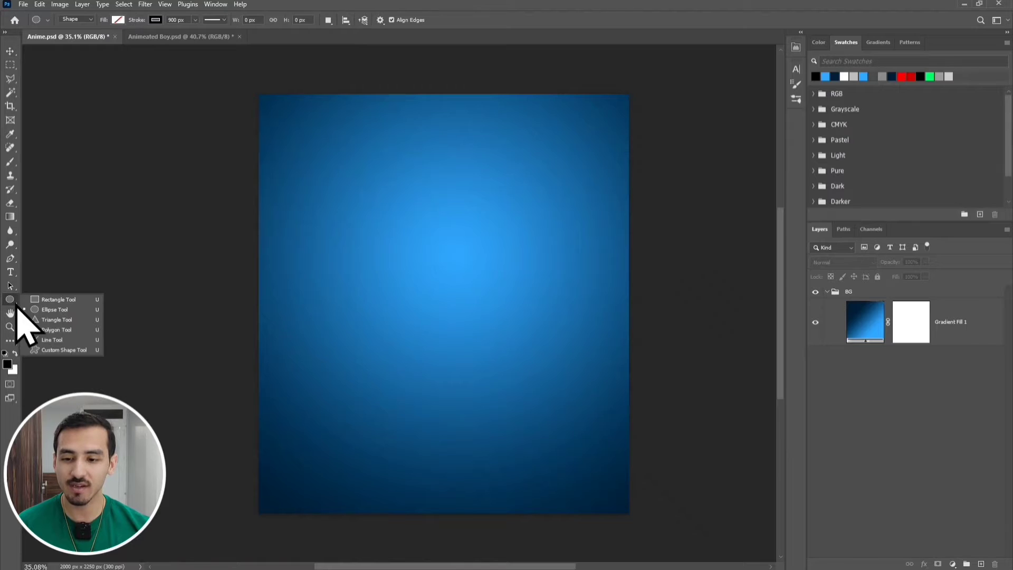
pyautogui.click(78, 312)
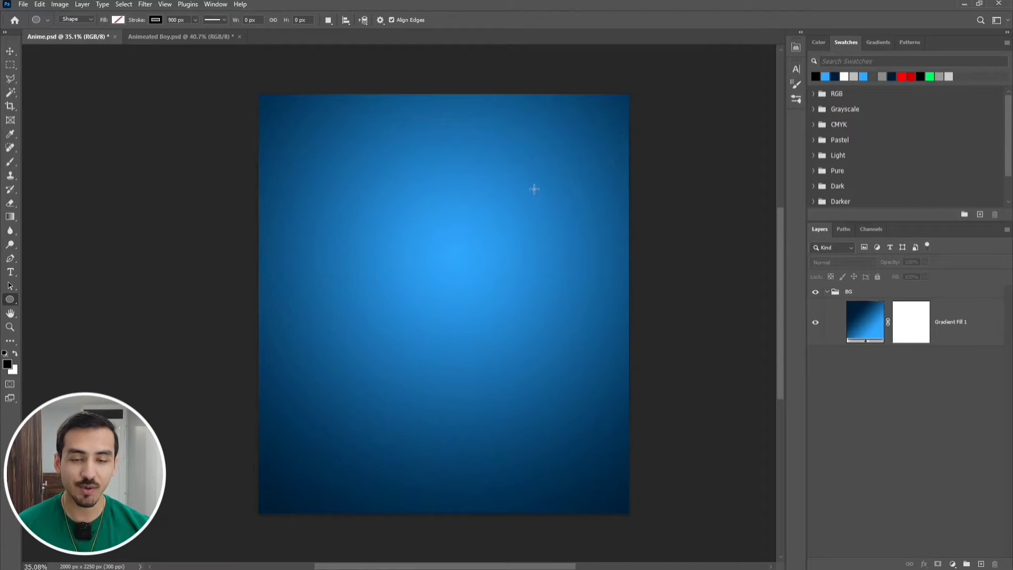
pyautogui.moveTo(534, 188)
pyautogui.mouseDown()
pyautogui.moveTo(393, 358)
pyautogui.moveTo(341, 381)
pyautogui.mouseUp()
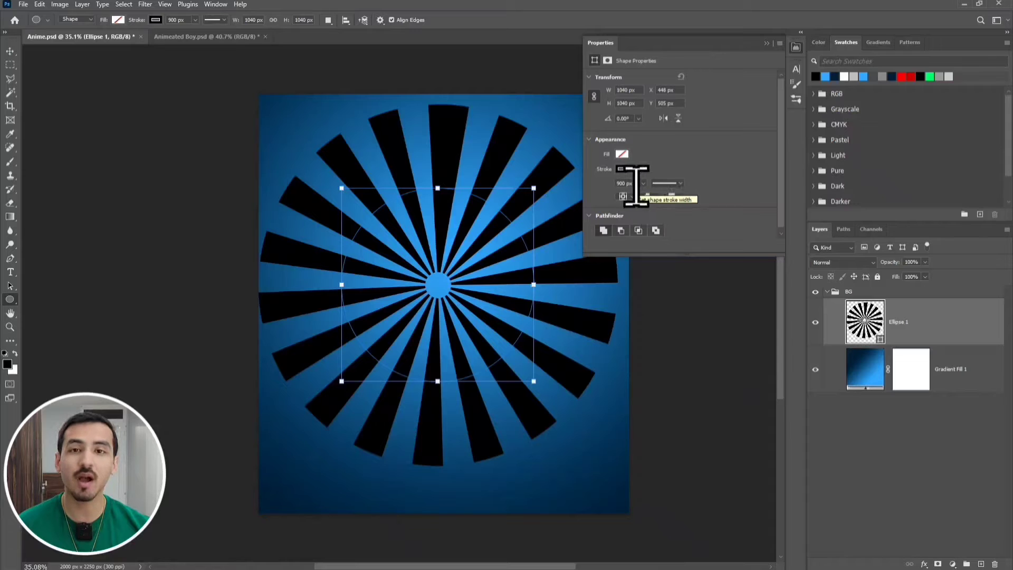
# - Make the circle's stroke a dashed line with a dash of 0.1 and a gap of 0.1
pyautogui.click(668, 184)
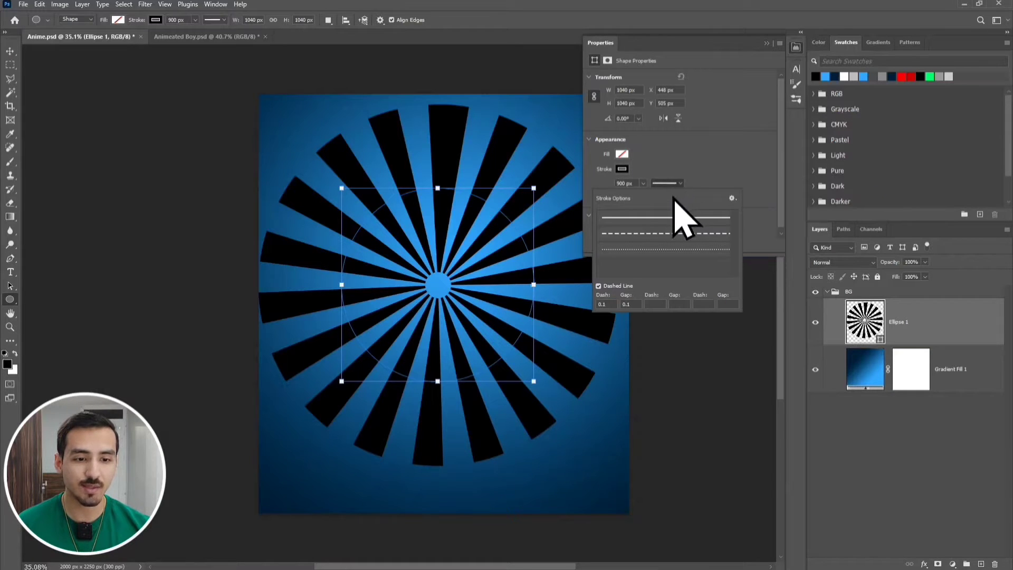
pyautogui.click(676, 232)
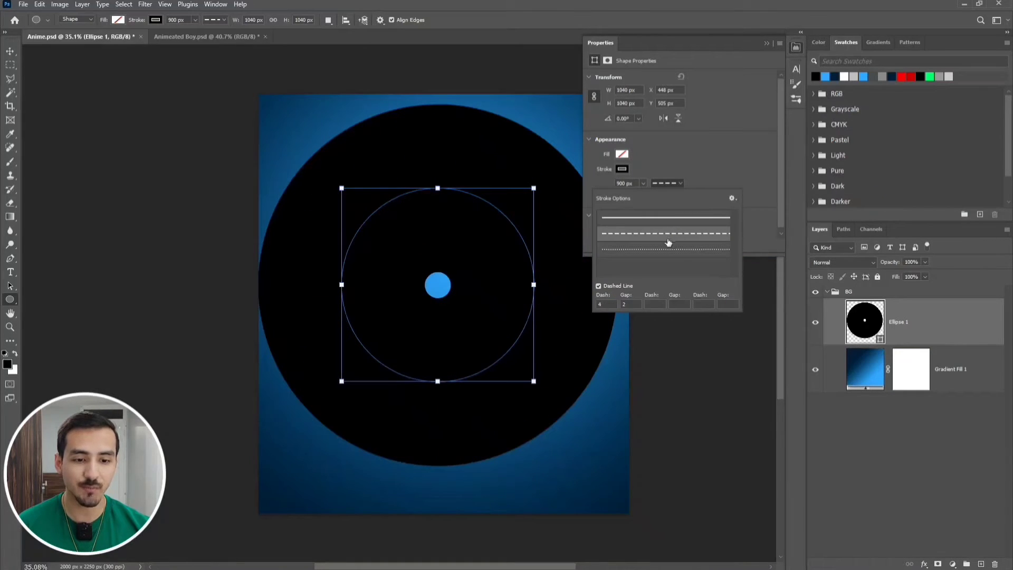
pyautogui.click(610, 304)
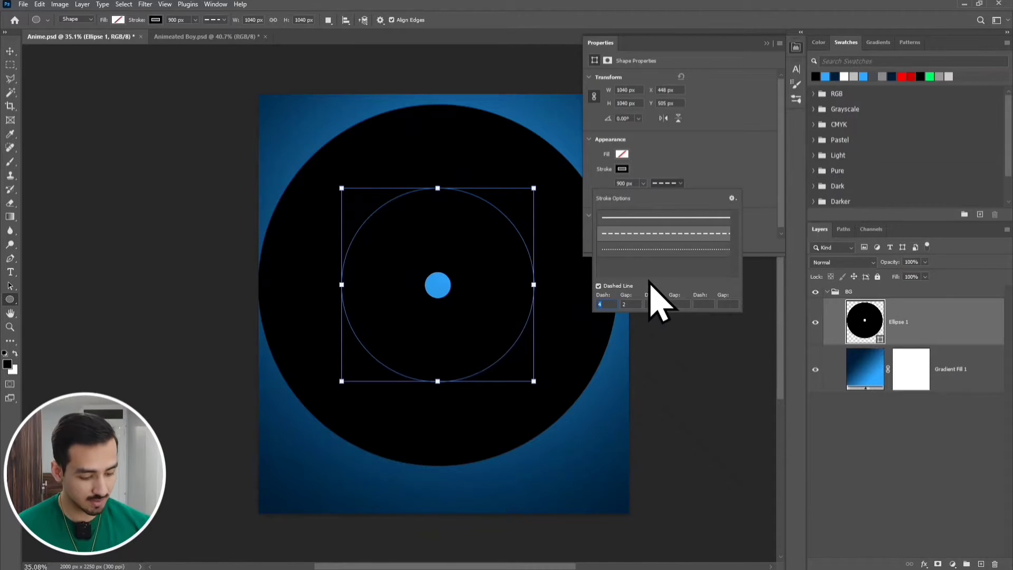
pyautogui.write('0.1')
pyautogui.press('Return')
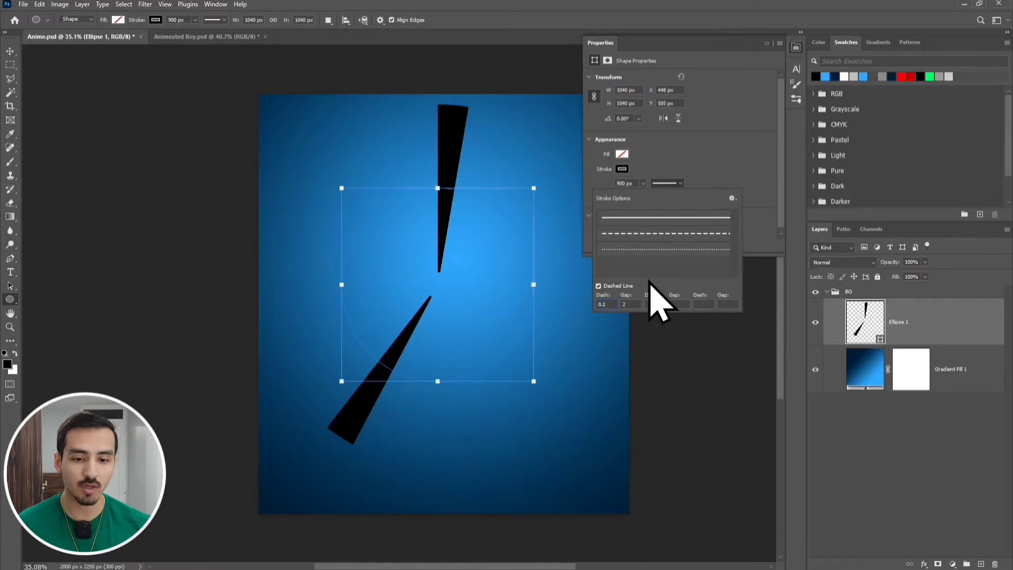
pyautogui.doubleClick(631, 304)
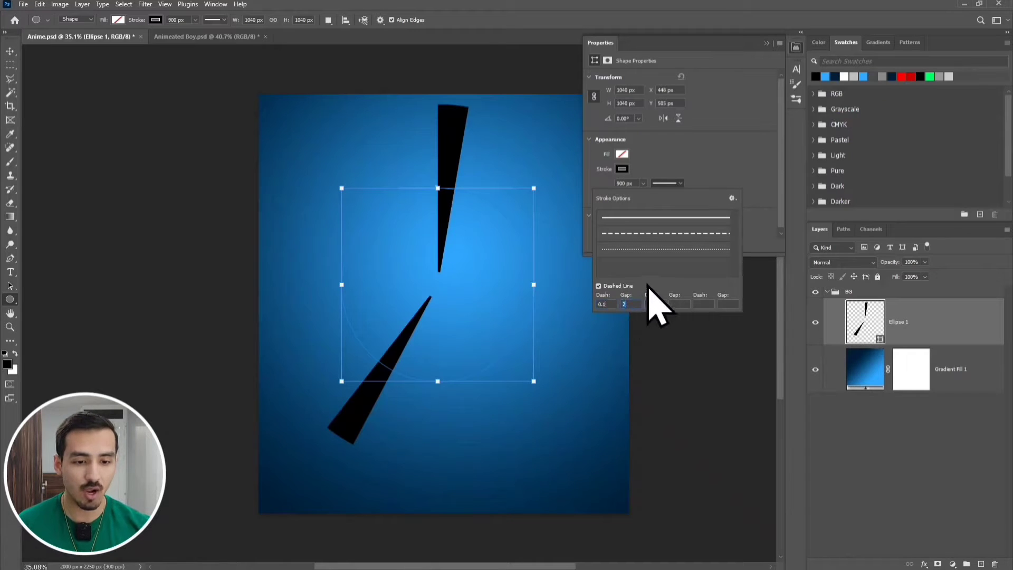
pyautogui.write('0.1')
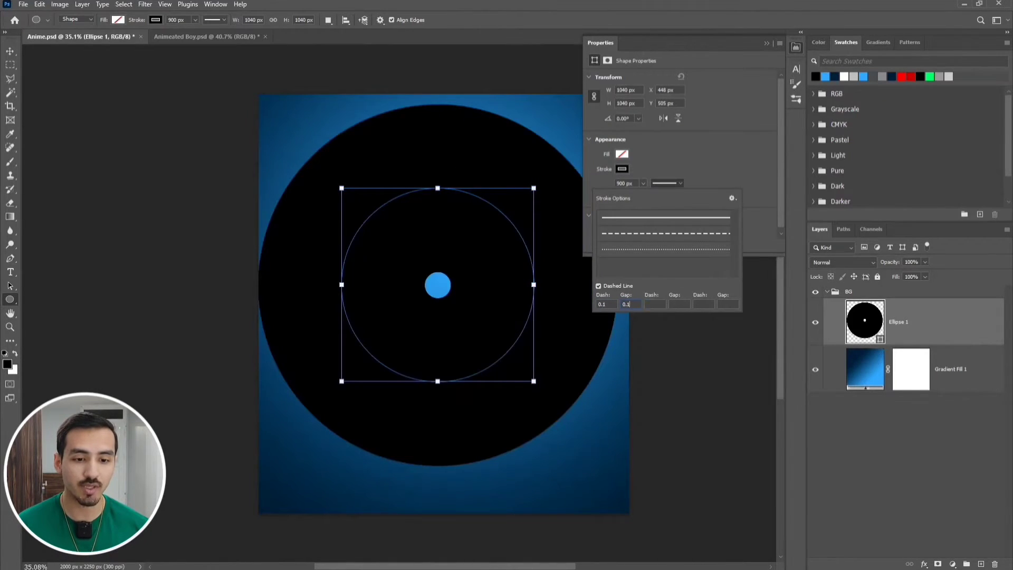
pyautogui.press('Return')
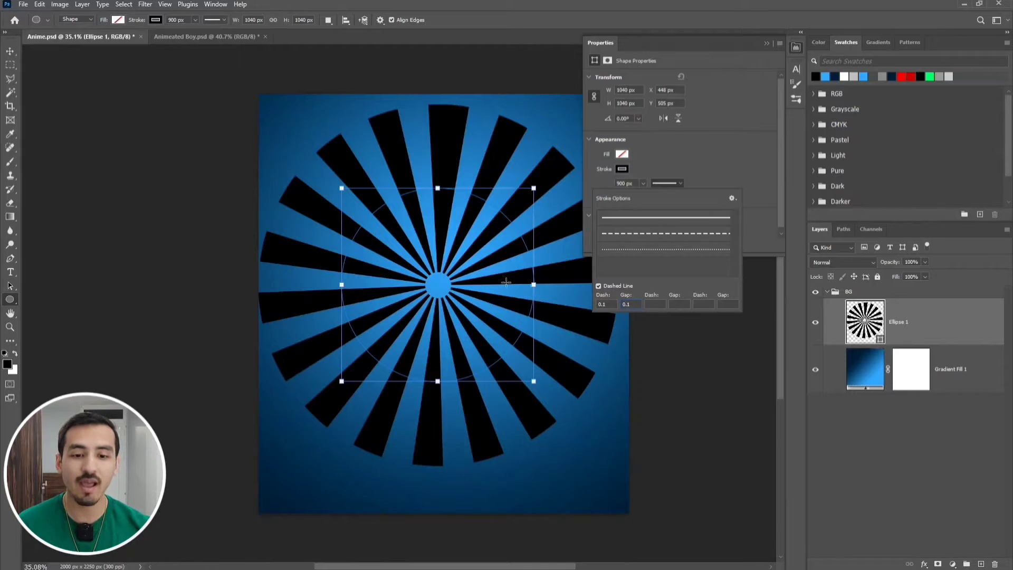
pyautogui.click(751, 138)
pyautogui.click(766, 44)
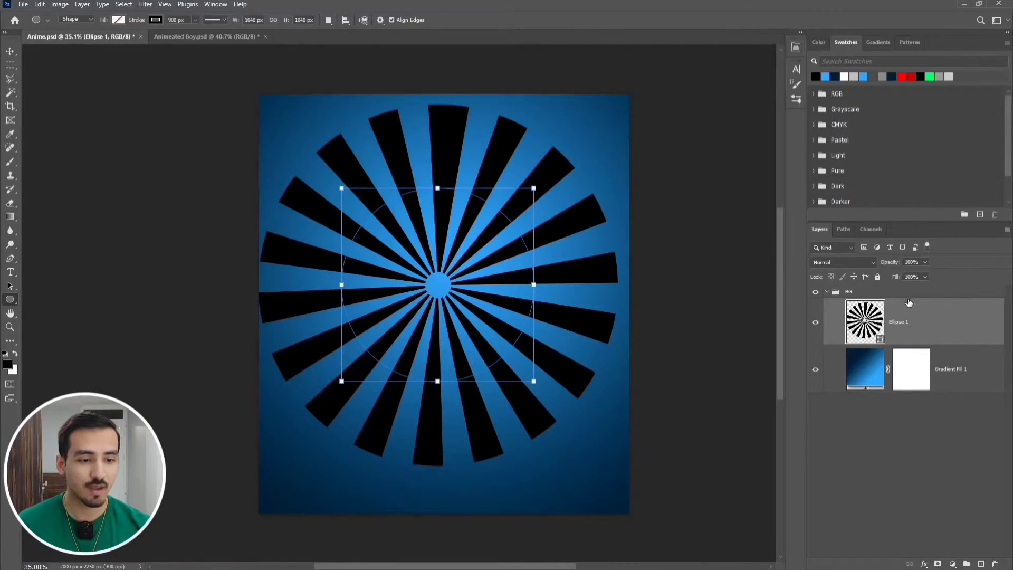
# - Convert the Ellipse 1 layer to a smart object, then center and enlarge it so the rays cover the whole canvas
pyautogui.rightClick(913, 311)
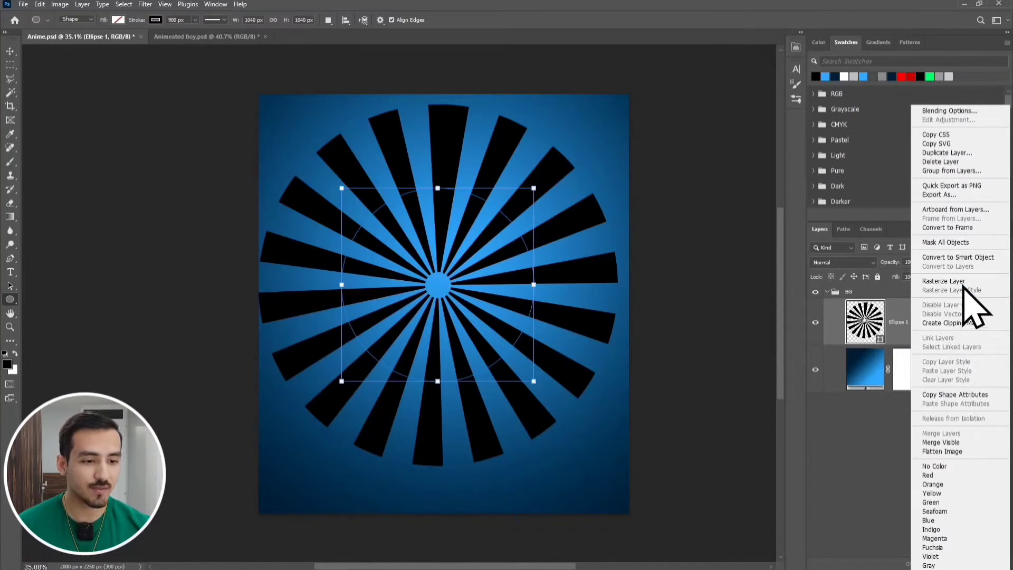
pyautogui.click(959, 257)
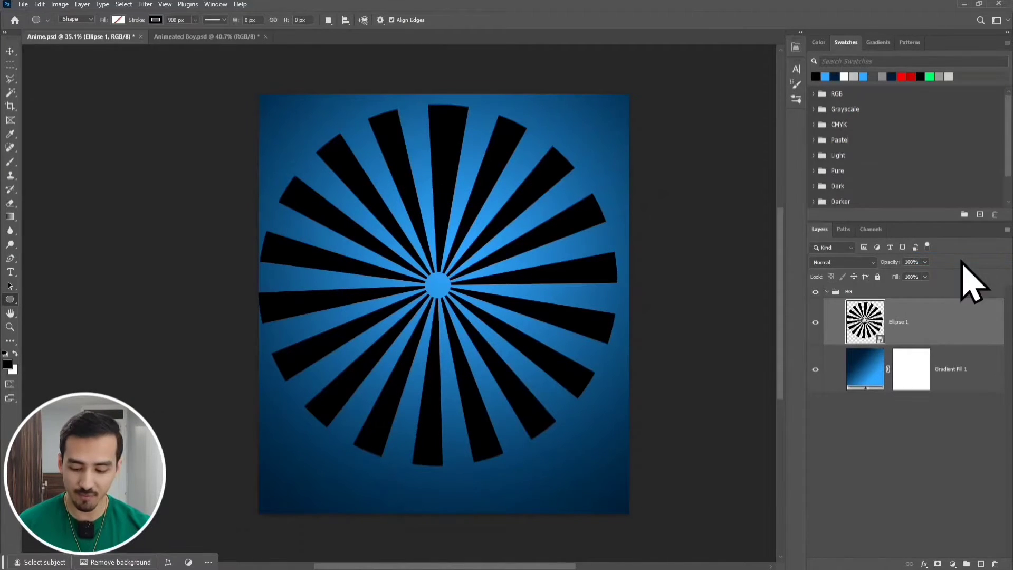
pyautogui.hotkey('ctrl', 't')
pyautogui.moveTo(515, 261); pyautogui.dragTo(527, 267)
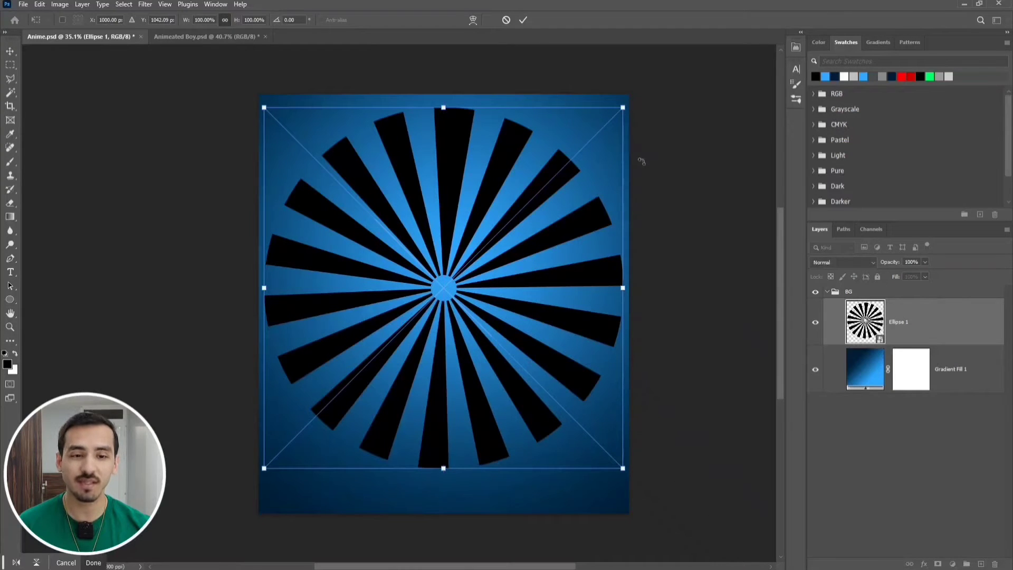
pyautogui.moveTo(626, 108); pyautogui.dragTo(785, 90)
pyautogui.click(523, 20)
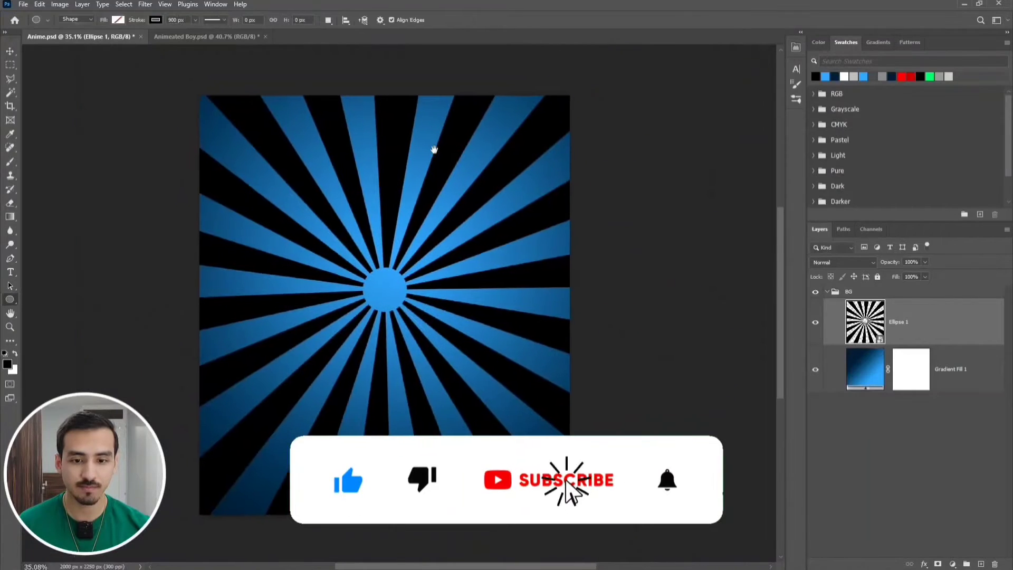
# - Move the sunburst rays slightly up so their center sits above the middle of the canvas
pyautogui.moveTo(432, 149); pyautogui.dragTo(476, 143)
pyautogui.press('v')
pyautogui.moveTo(466, 268); pyautogui.dragTo(467, 235)
pyautogui.click(855, 444)
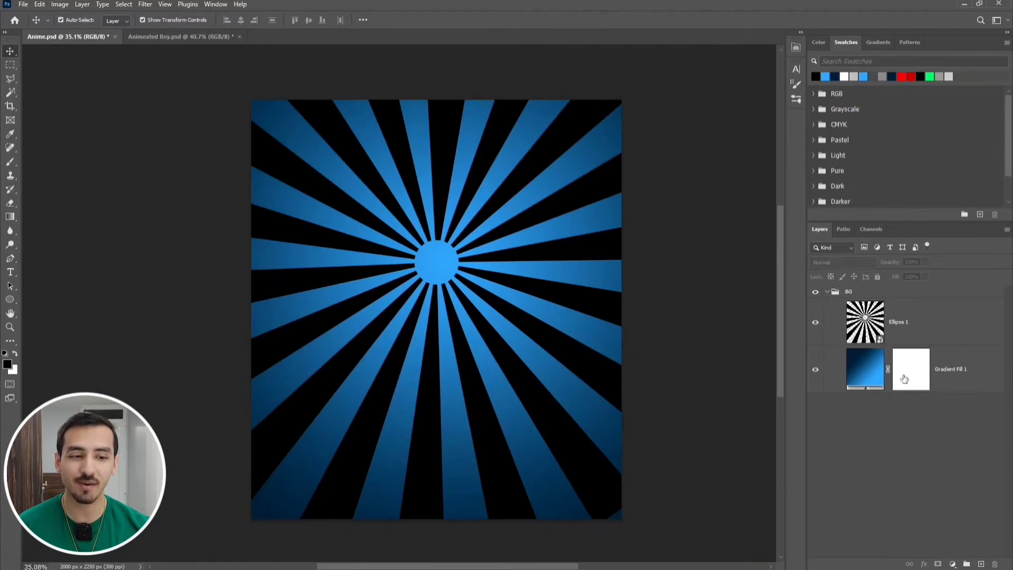
# - Add a radial blue Gradient Overlay to the Ellipse 1 layer with the blend mode set to Normal
pyautogui.doubleClick(932, 333)
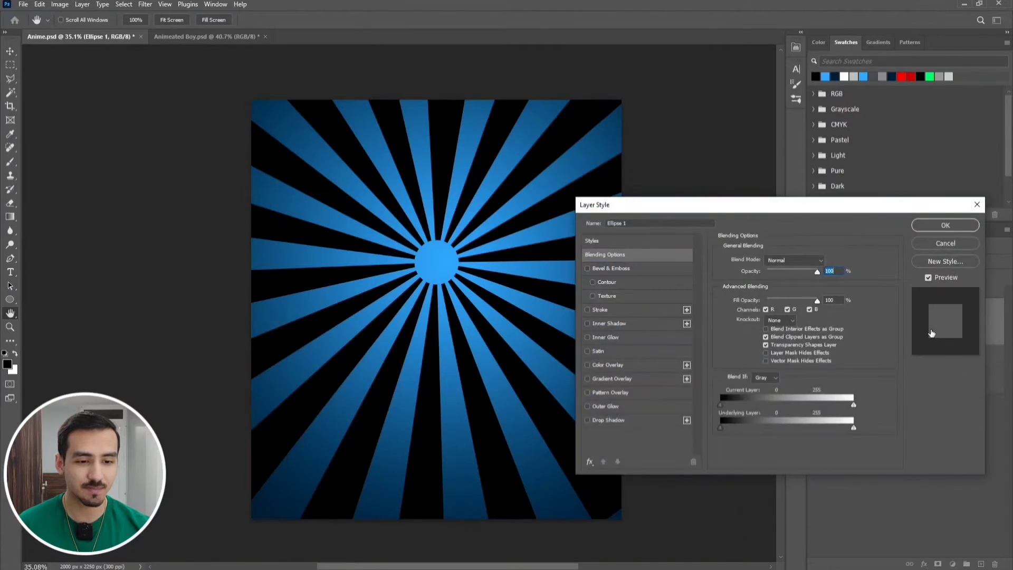
pyautogui.click(634, 379)
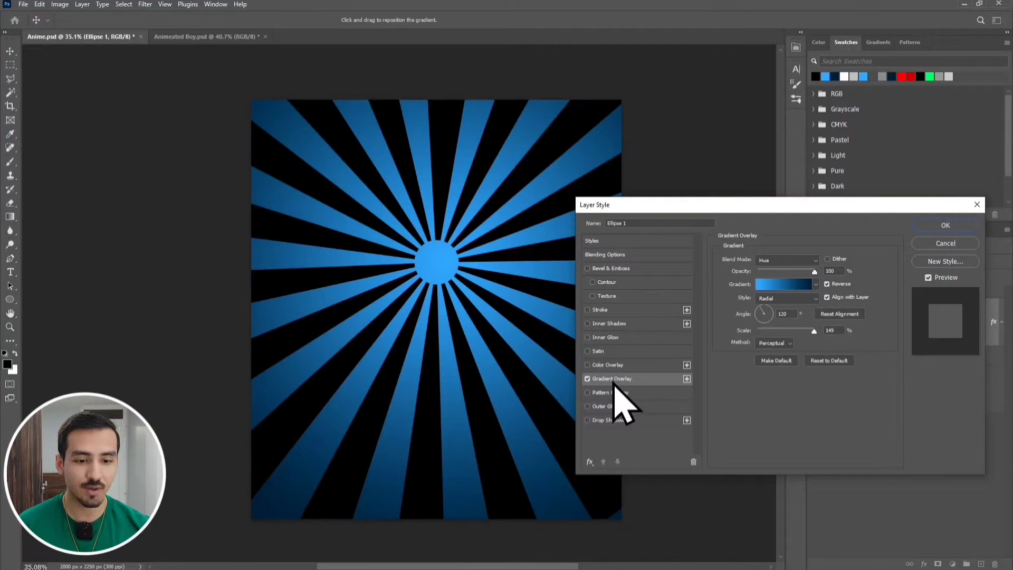
pyautogui.click(798, 260)
pyautogui.click(791, 270)
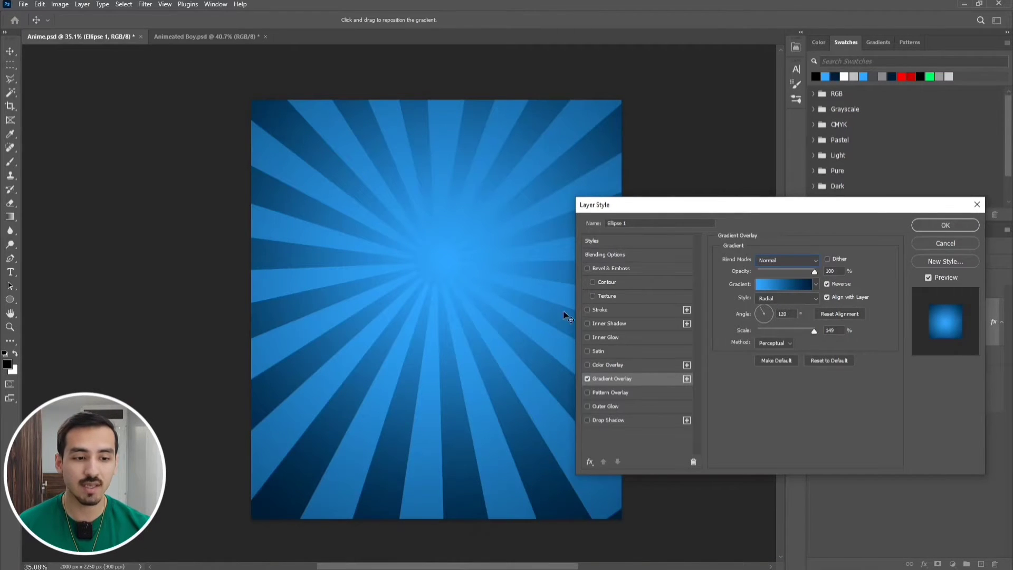
# - Compare the rays' gradient overlay with Reverse off, keep Reverse on, and apply it at a scale of 150%
pyautogui.click(848, 286)
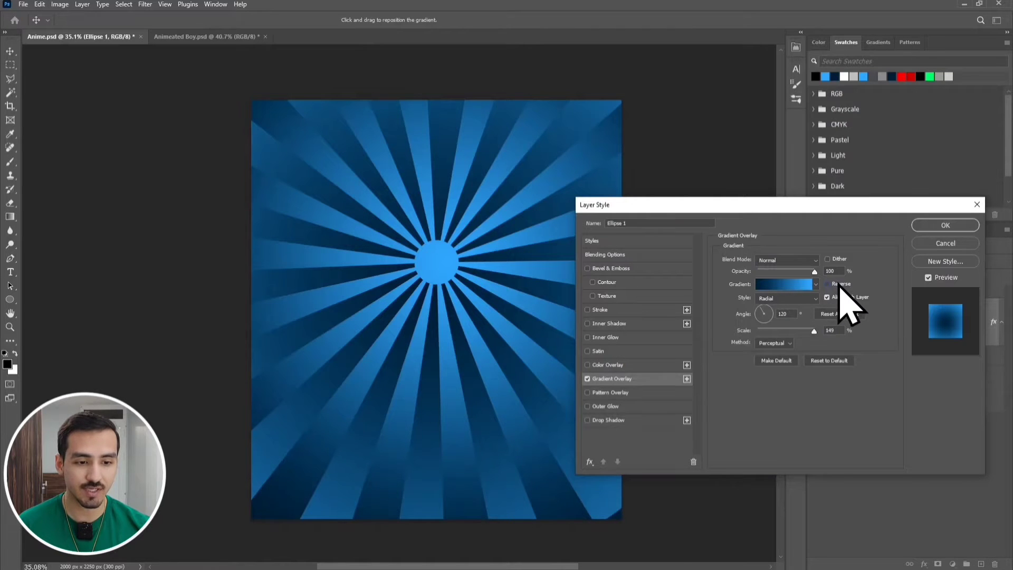
pyautogui.click(836, 285)
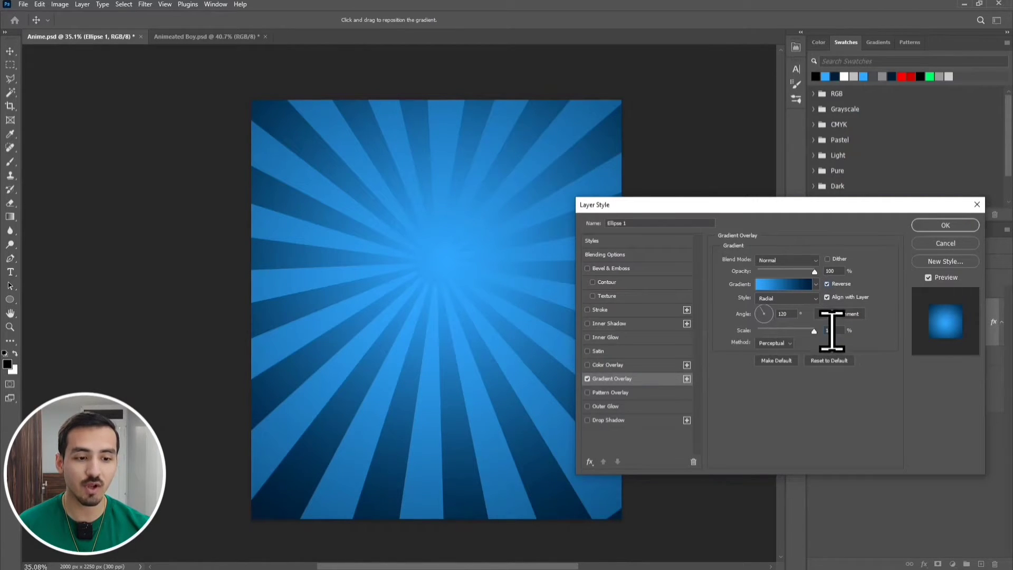
pyautogui.write('150')
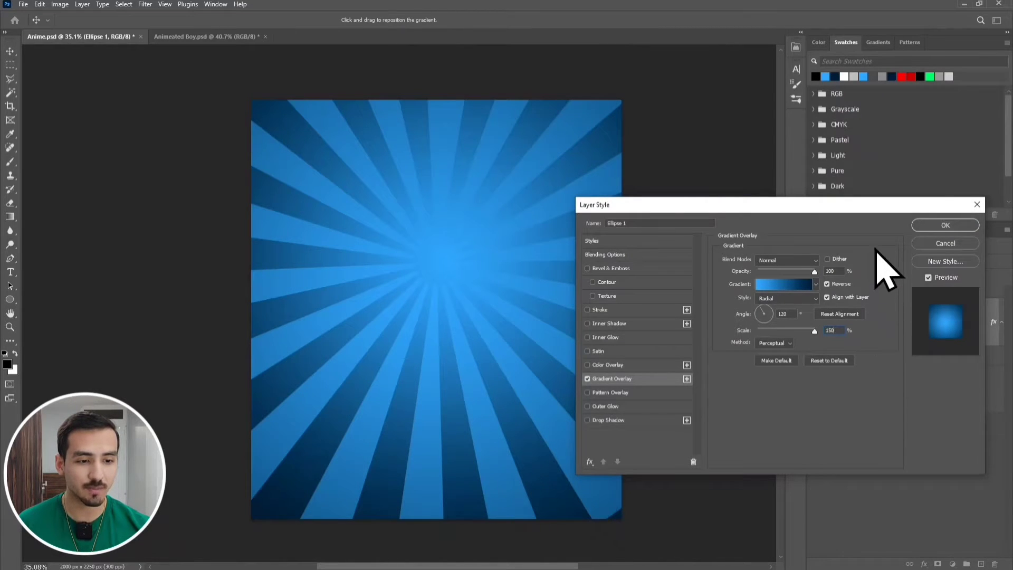
pyautogui.click(933, 226)
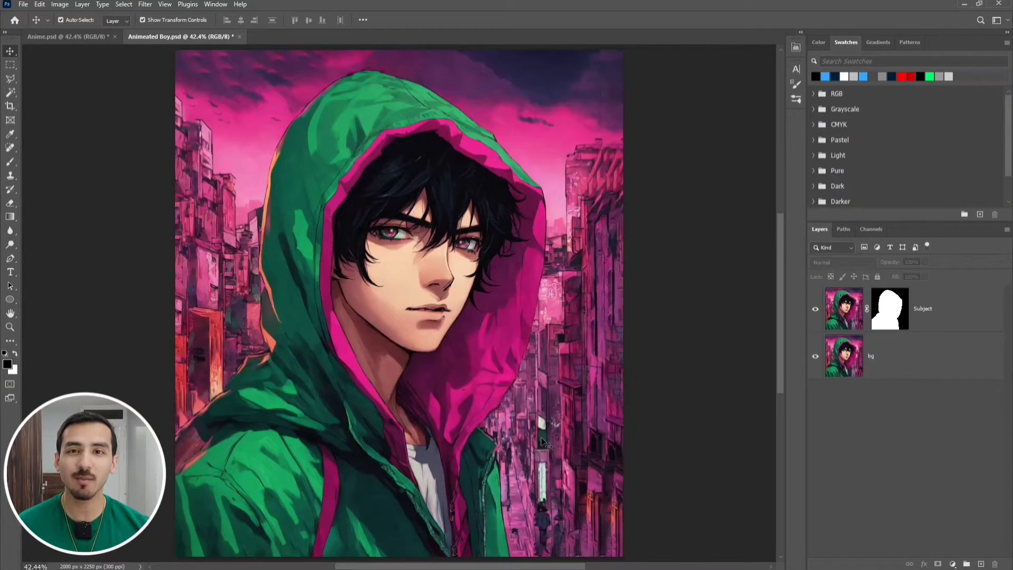
# - Check the subject's cutout in Animeated Boy.psd by hiding and showing the bg layer
pyautogui.click(816, 357)
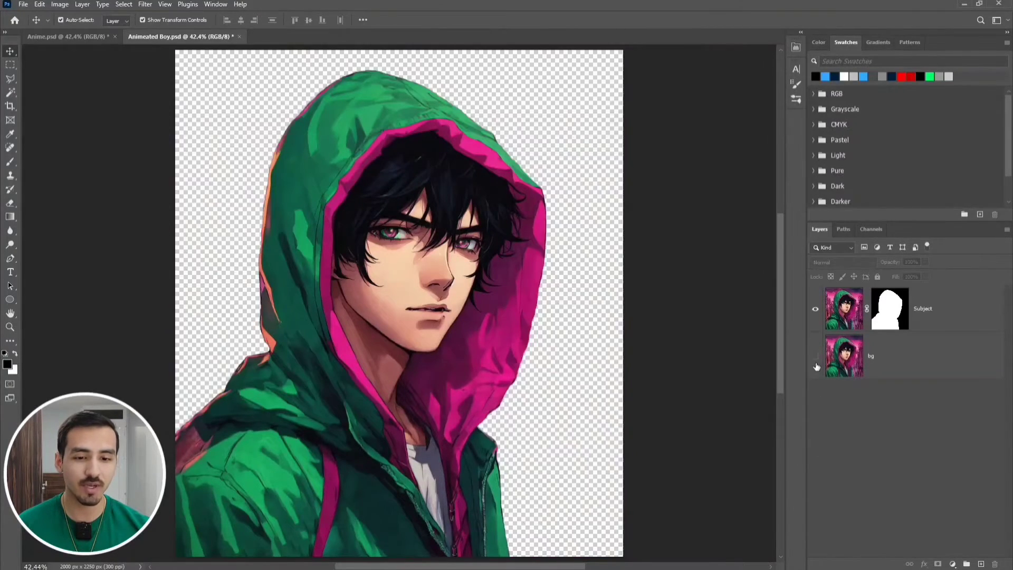
pyautogui.click(816, 364)
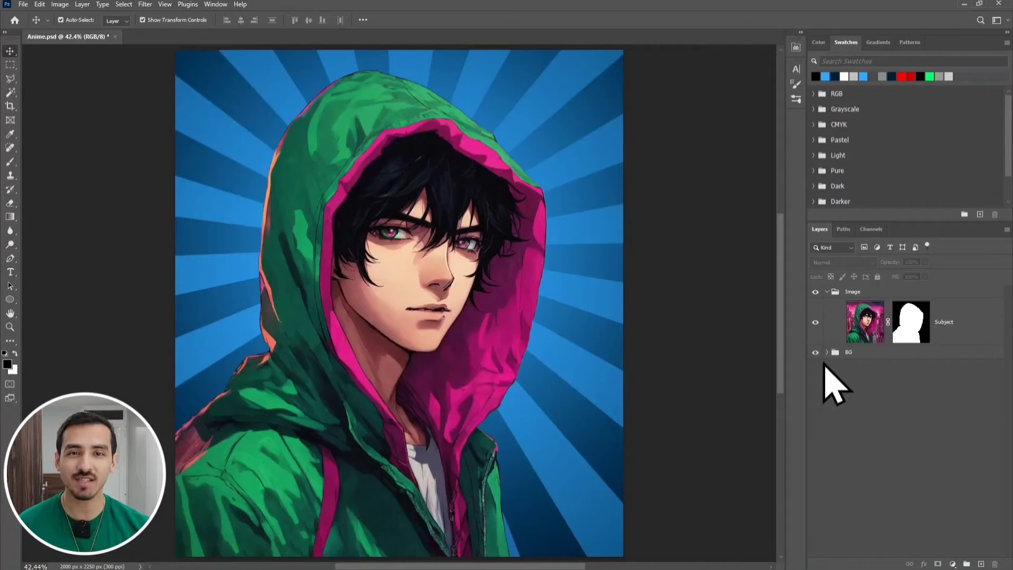
# - Duplicate the Subject layer in the Image group and convert the copy to a smart object
pyautogui.click(952, 336)
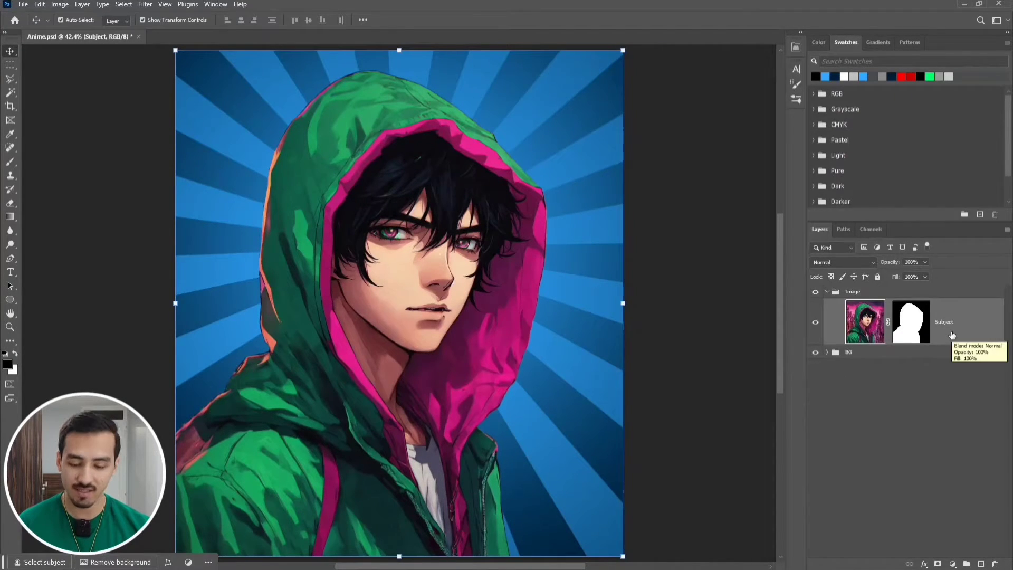
pyautogui.hotkey('ctrl', 'j')
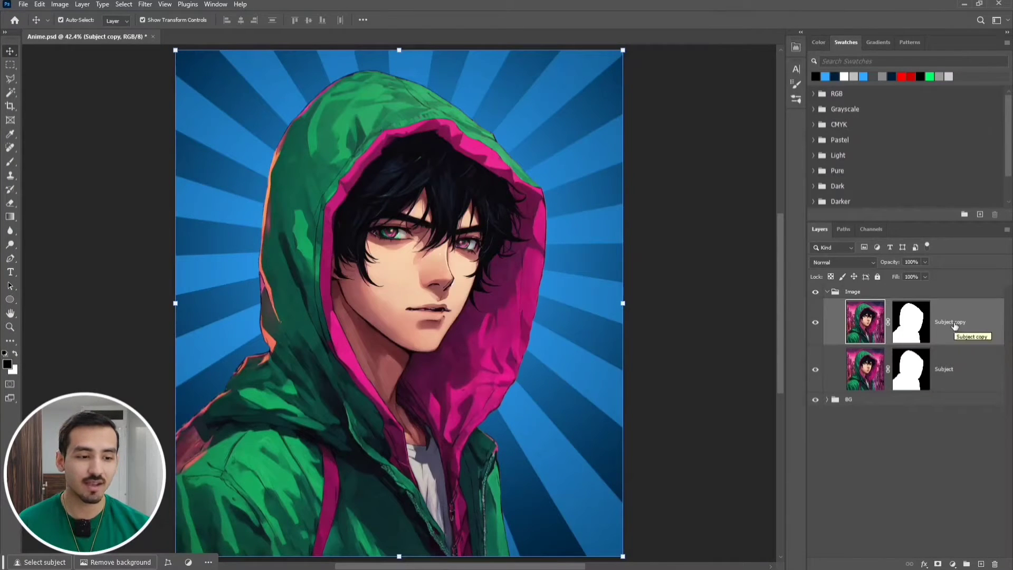
pyautogui.rightClick(954, 329)
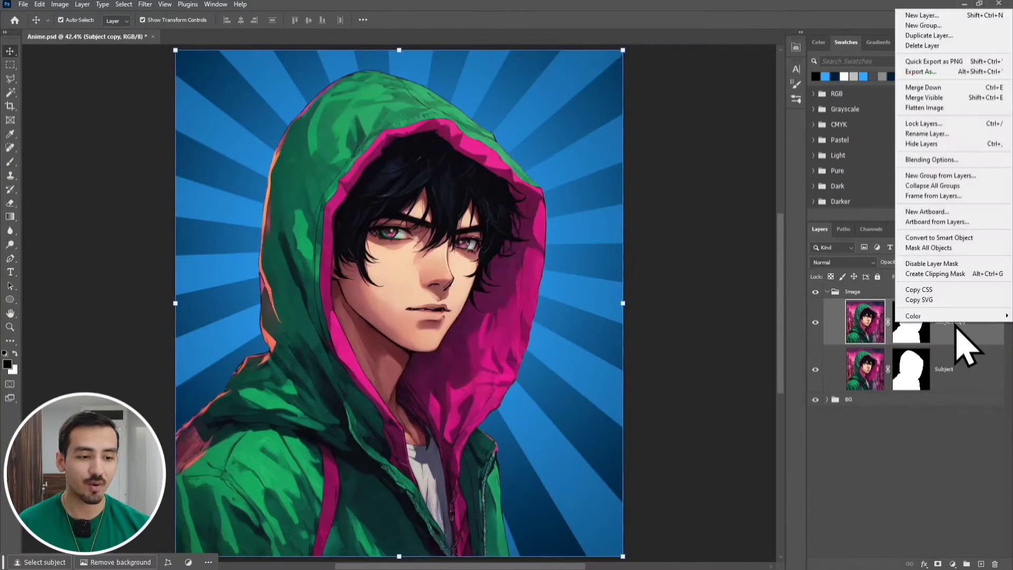
pyautogui.click(965, 238)
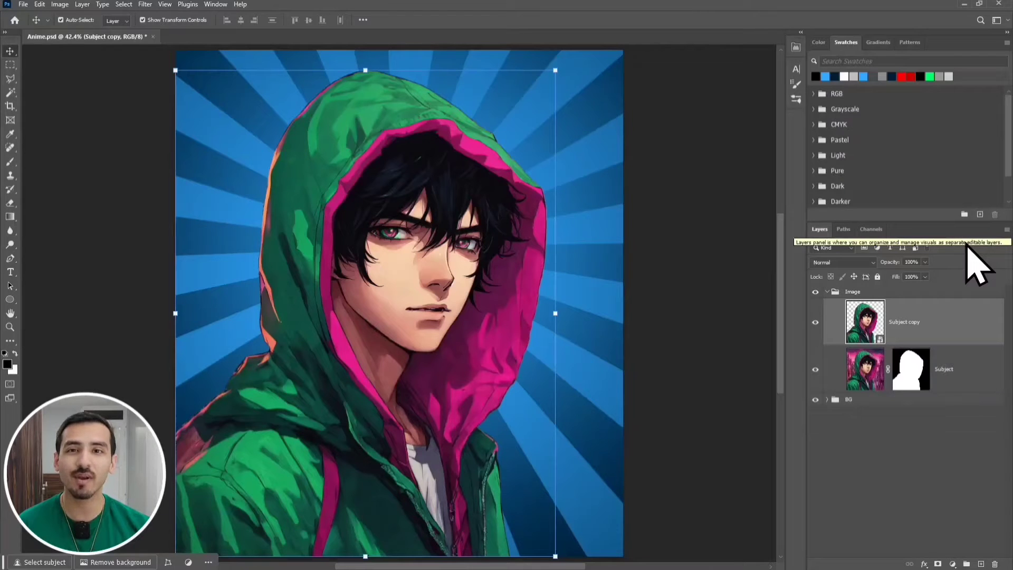
# - Apply the blue radial Gradient Overlay to the Subject copy layer with the Hue blend mode
pyautogui.doubleClick(944, 325)
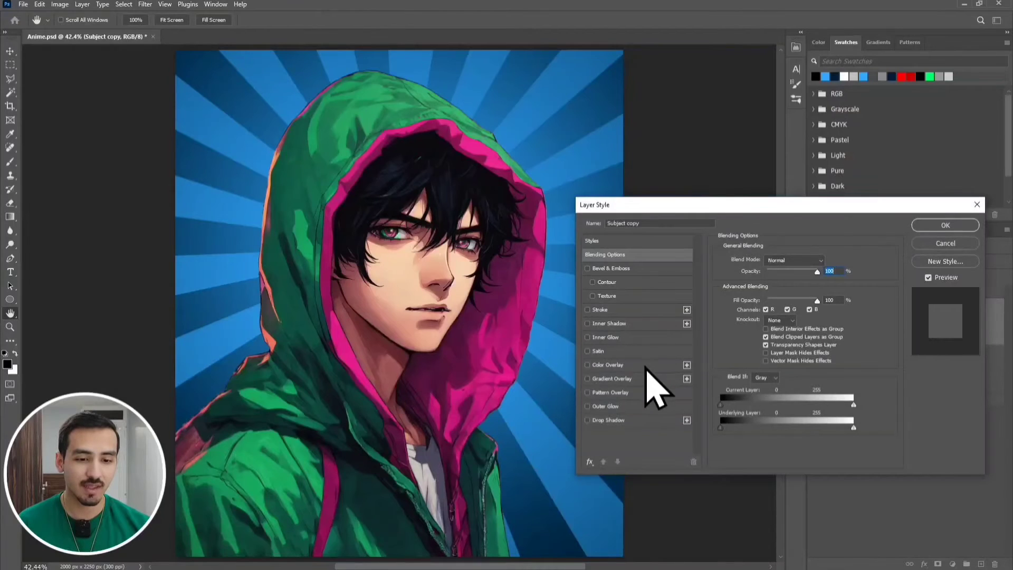
pyautogui.click(611, 379)
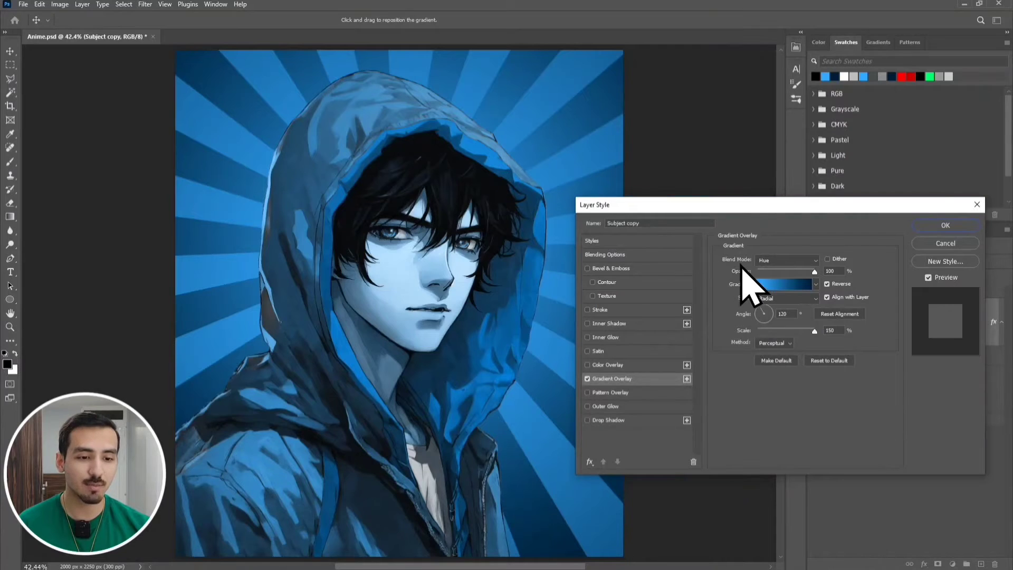
pyautogui.click(781, 261)
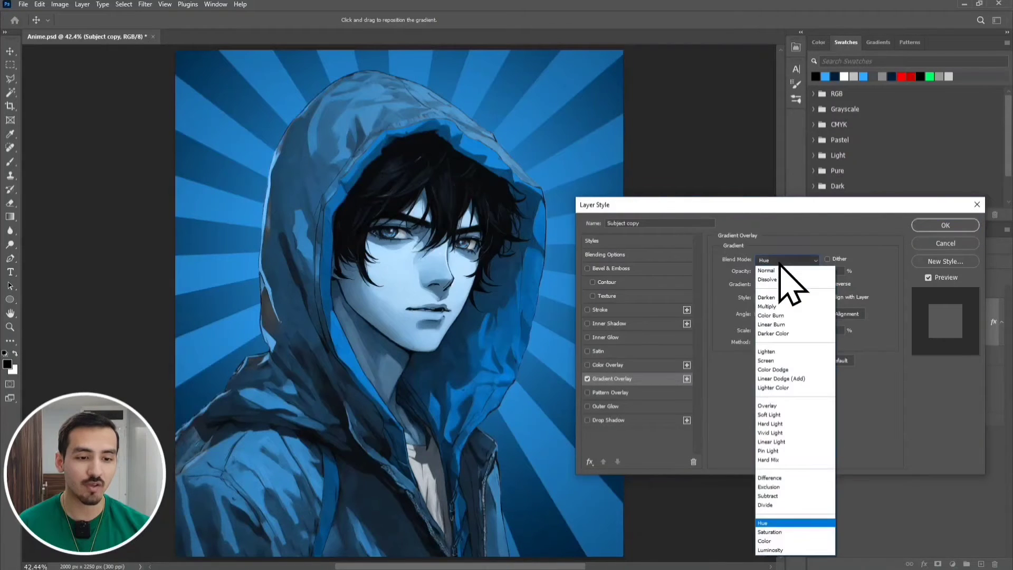
pyautogui.click(791, 523)
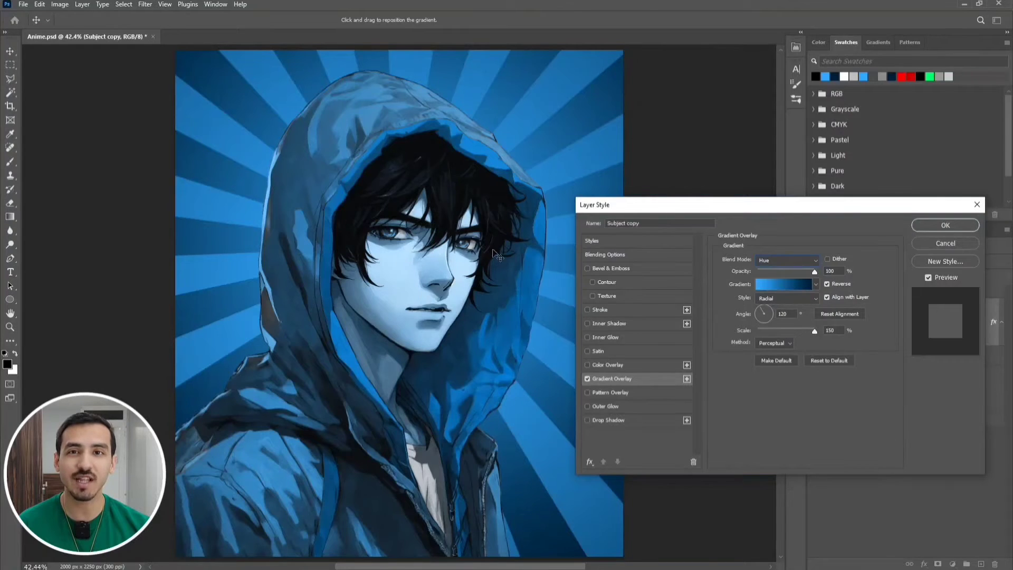
pyautogui.click(945, 226)
pyautogui.click(855, 468)
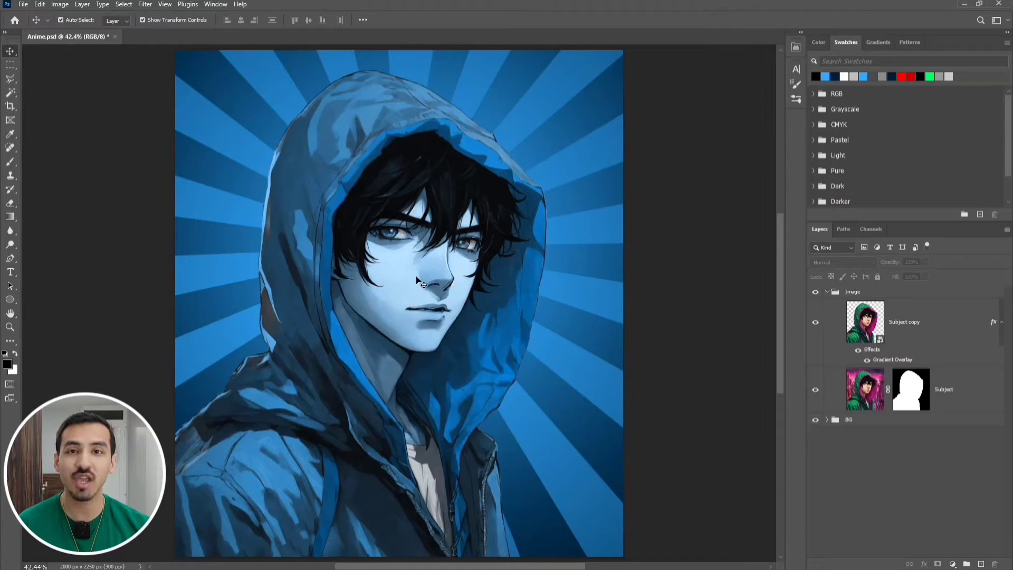
# - Add a layer mask to Subject copy and paint black over the face and neck to reveal the original skin colors
pyautogui.click(932, 322)
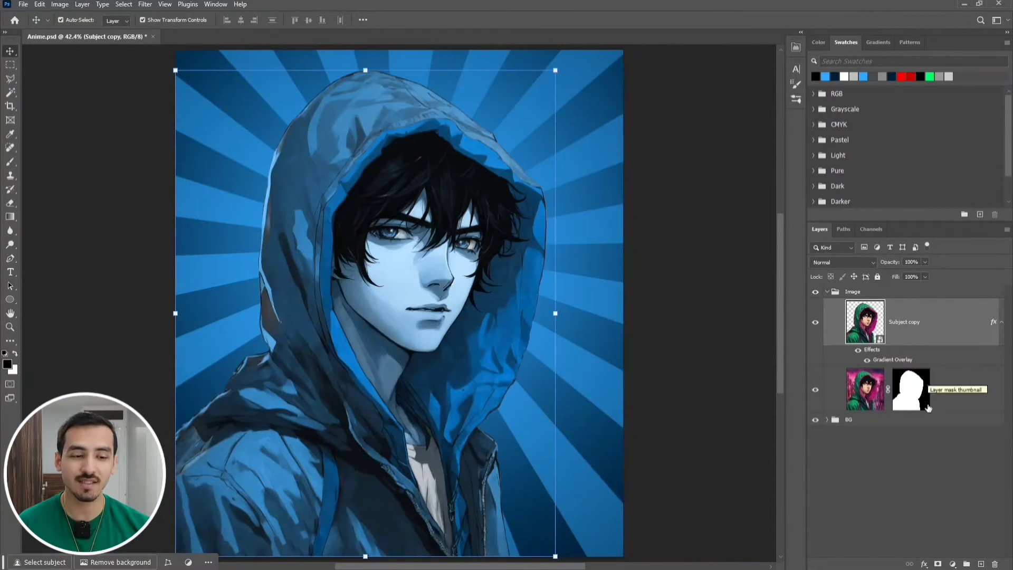
pyautogui.click(937, 563)
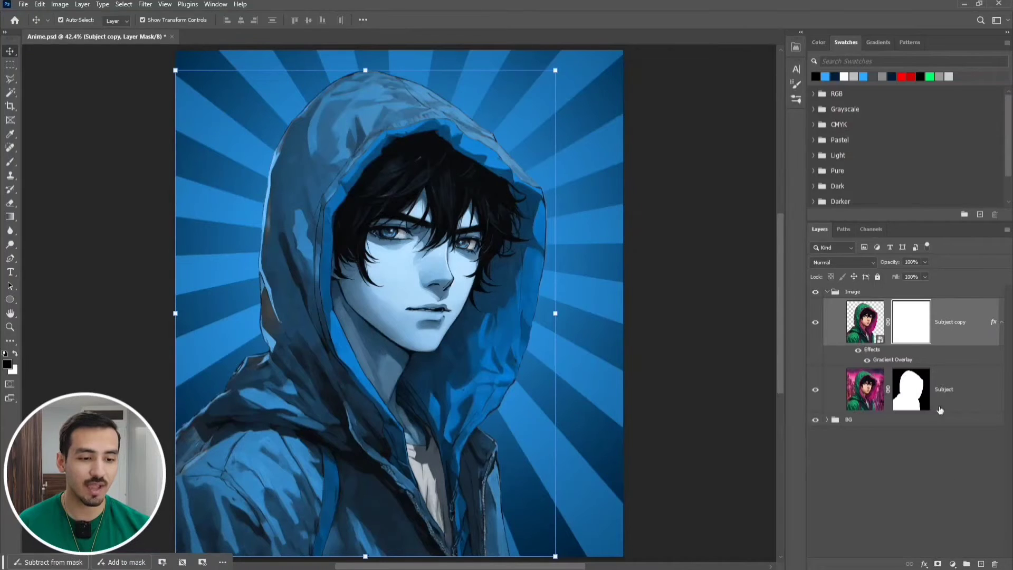
pyautogui.scroll(5, 419, 228)
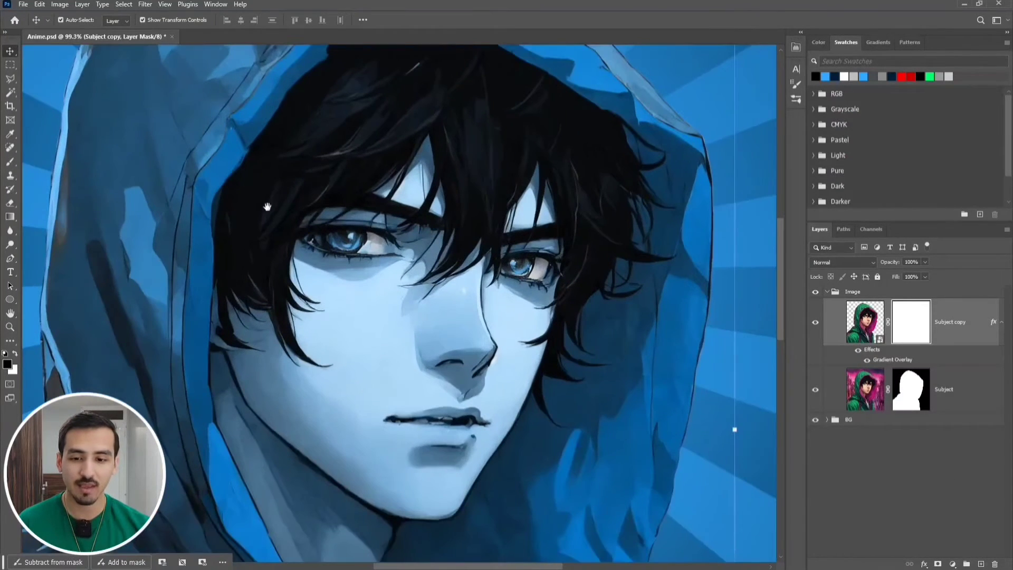
pyautogui.moveTo(268, 207); pyautogui.dragTo(297, 185)
pyautogui.click(10, 162)
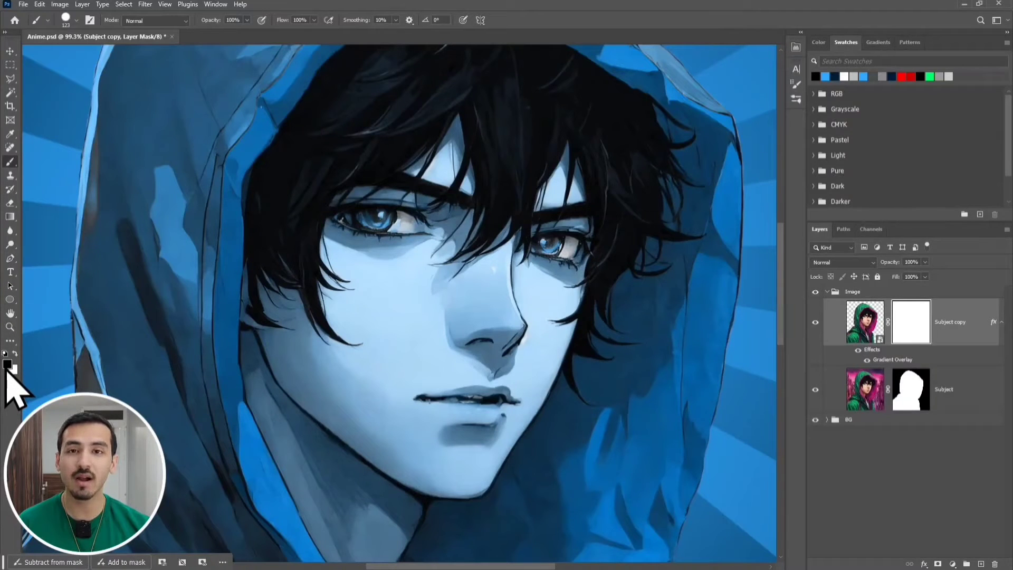
pyautogui.moveTo(418, 271)
pyautogui.mouseDown()
pyautogui.moveTo(464, 221)
pyautogui.moveTo(467, 176)
pyautogui.moveTo(356, 290)
pyautogui.moveTo(412, 181)
pyautogui.moveTo(462, 128)
pyautogui.moveTo(415, 145)
pyautogui.moveTo(348, 199)
pyautogui.moveTo(316, 299)
pyautogui.moveTo(302, 228)
pyautogui.moveTo(284, 307)
pyautogui.moveTo(279, 266)
pyautogui.moveTo(277, 294)
pyautogui.mouseUp()
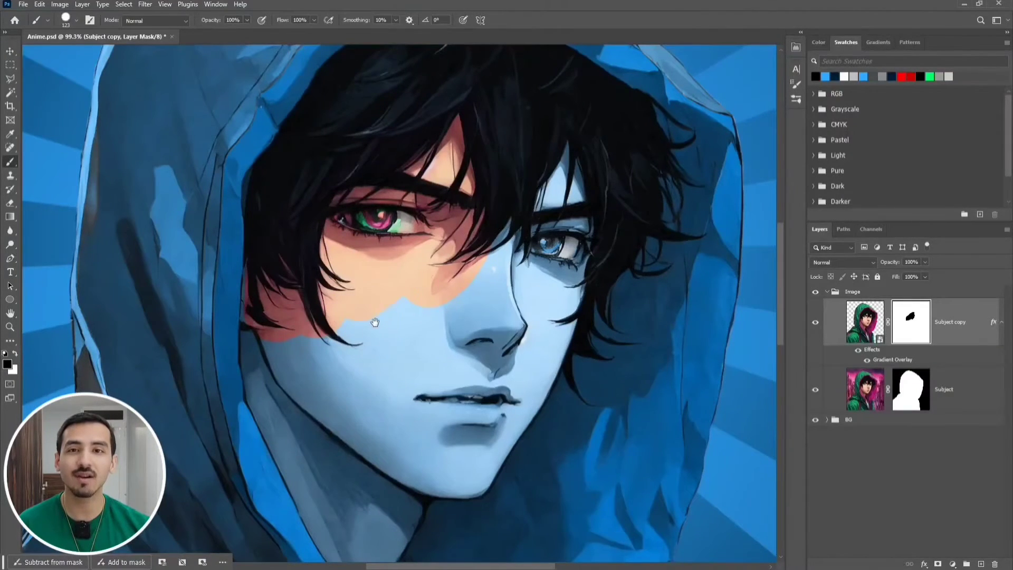
pyautogui.moveTo(373, 324)
pyautogui.mouseDown()
pyautogui.moveTo(397, 248)
pyautogui.moveTo(392, 227)
pyautogui.mouseUp()
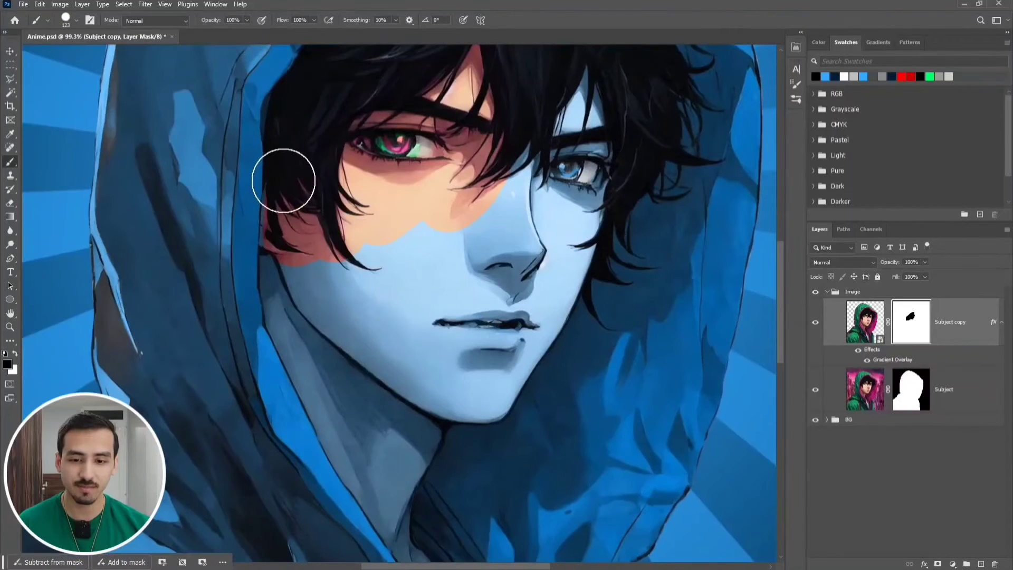
pyautogui.moveTo(291, 181)
pyautogui.mouseDown()
pyautogui.moveTo(304, 319)
pyautogui.moveTo(386, 429)
pyautogui.moveTo(409, 439)
pyautogui.moveTo(423, 379)
pyautogui.moveTo(362, 310)
pyautogui.mouseUp()
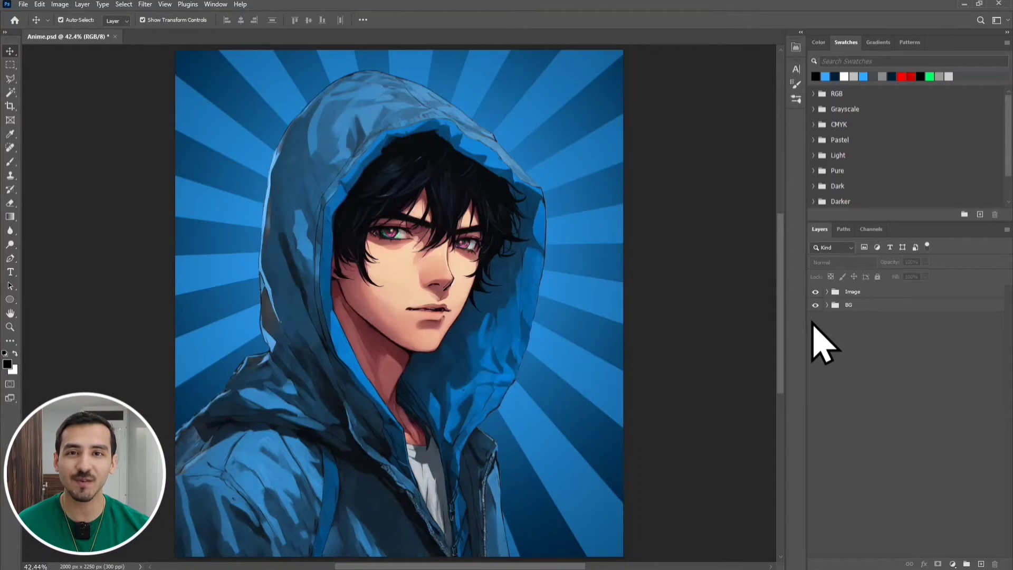
# - Create a new layer above the groups and stamp a crumpled-paper texture brush over the character's face
pyautogui.click(981, 563)
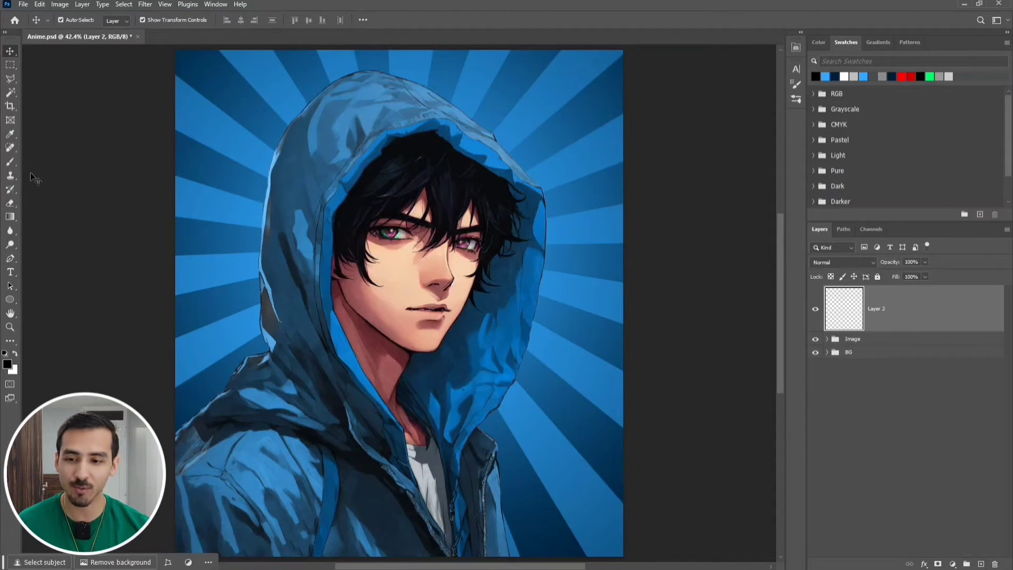
pyautogui.click(16, 163)
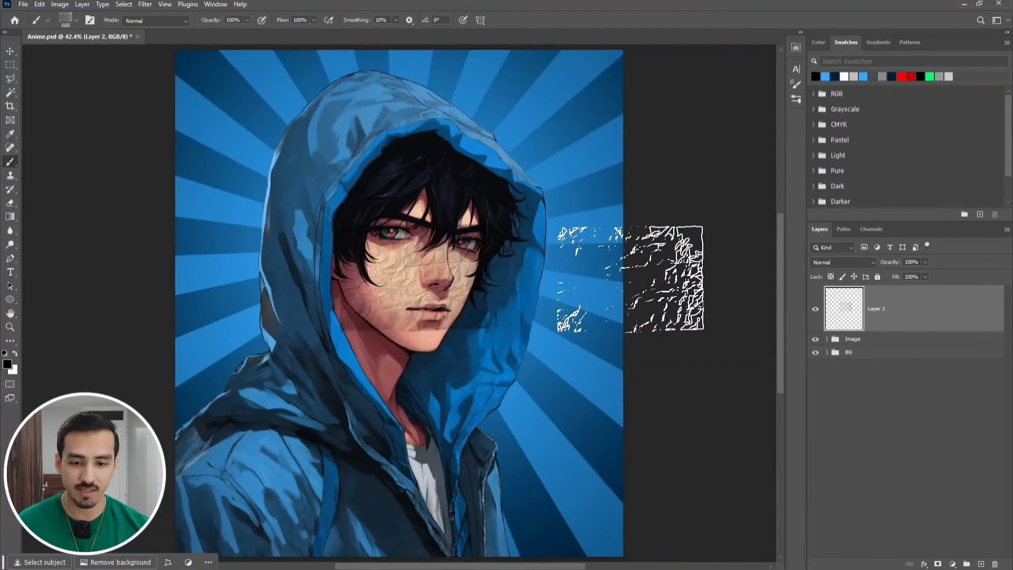
pyautogui.press('v')
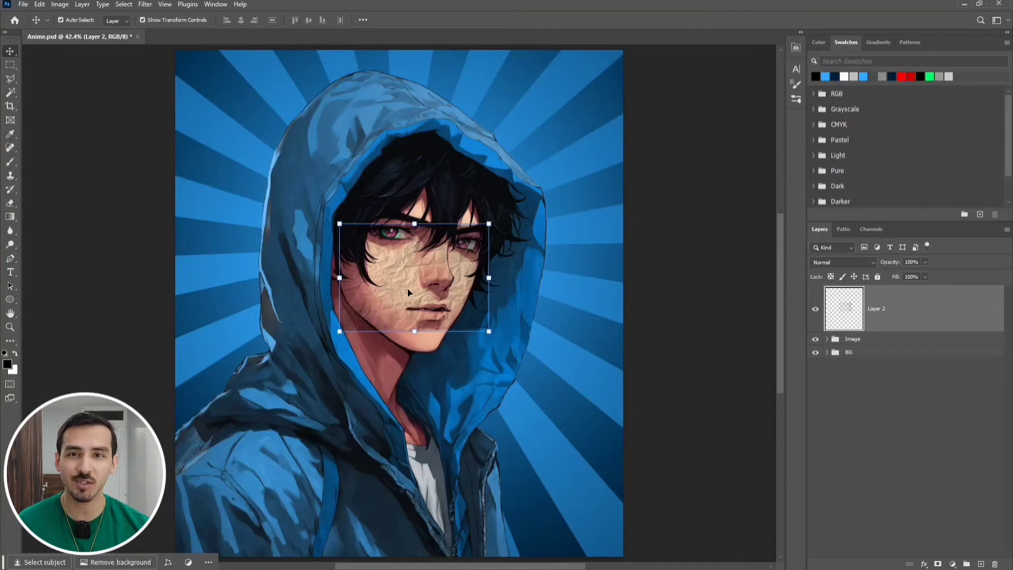
# - Enlarge the paper texture on Layer 2 to about 479% and position it to cover the whole canvas
pyautogui.scroll(-3, 408, 290)
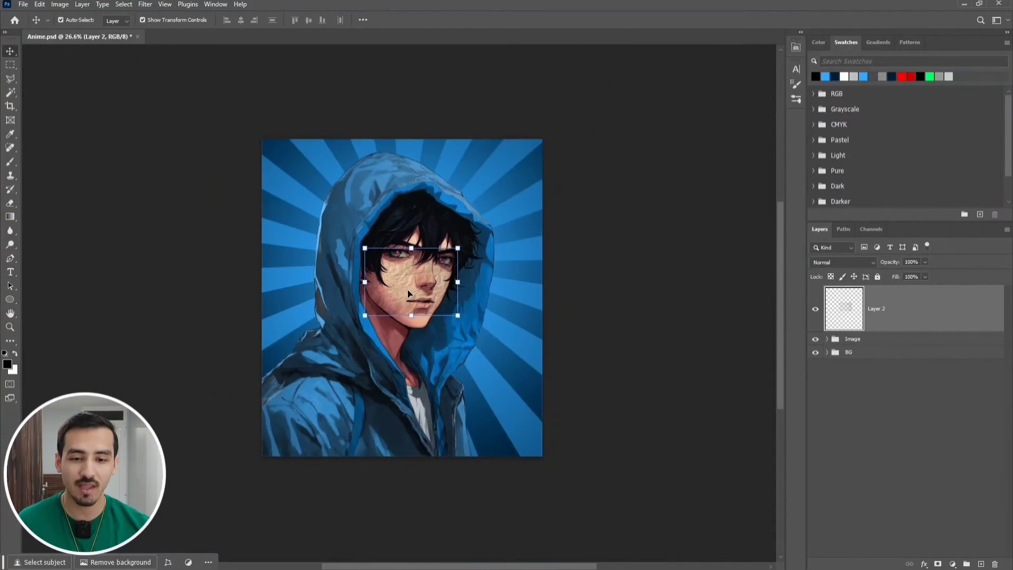
pyautogui.hotkey('ctrl', 't')
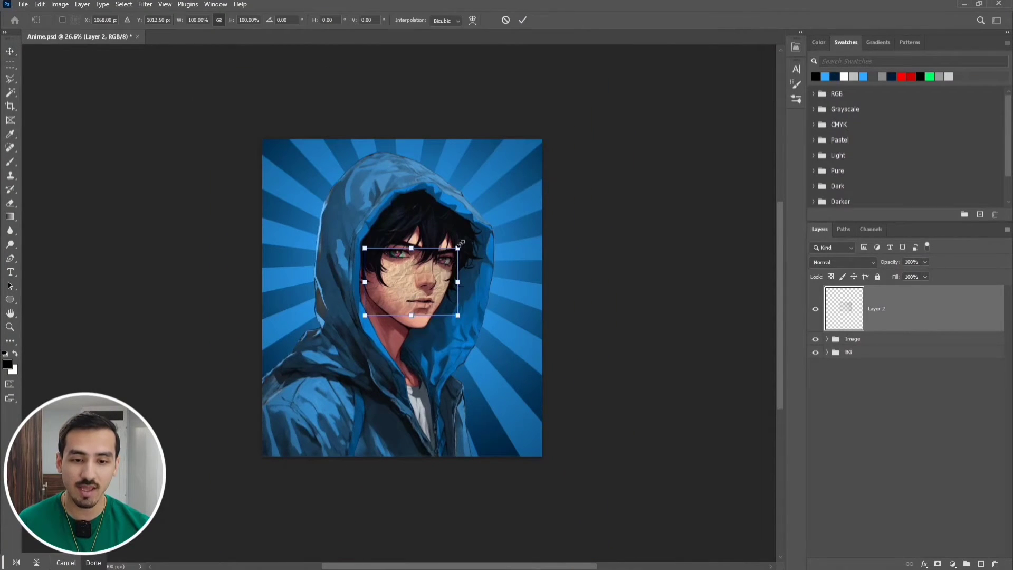
pyautogui.moveTo(458, 247); pyautogui.dragTo(636, 119)
pyautogui.moveTo(534, 216); pyautogui.dragTo(539, 233)
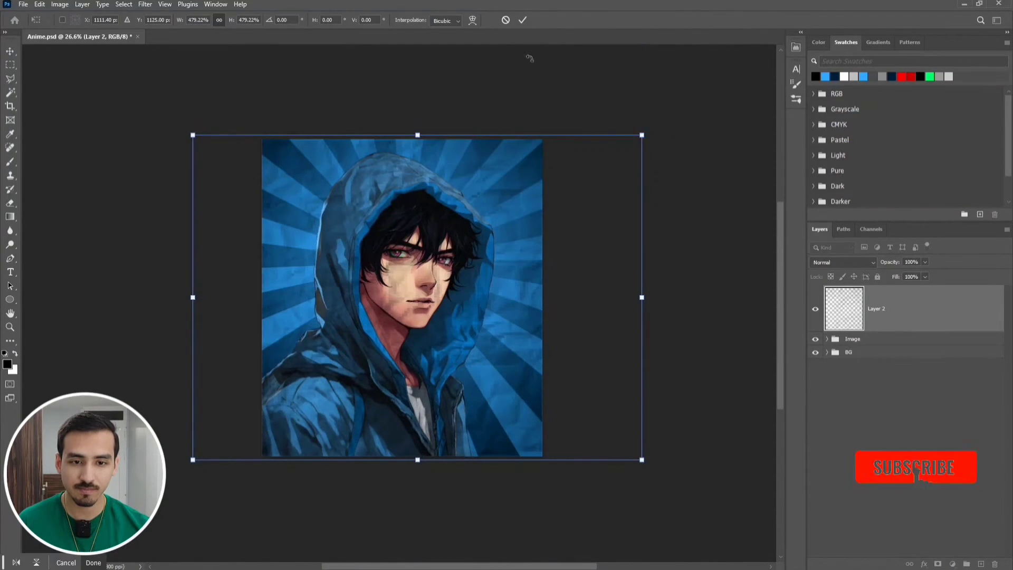
pyautogui.click(522, 20)
pyautogui.click(763, 325)
pyautogui.scroll(4, 420, 341)
pyautogui.moveTo(420, 341); pyautogui.dragTo(444, 368)
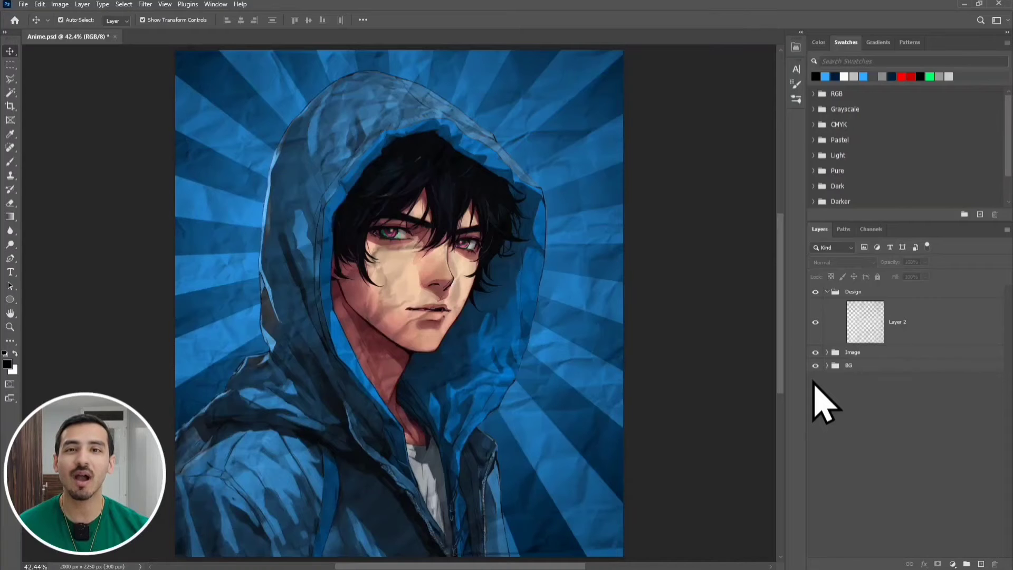
# - Add the text "Photoshop Clan" in black Impact Regular at 18 pt over the character's shoulder
pyautogui.scroll(6, 444, 441)
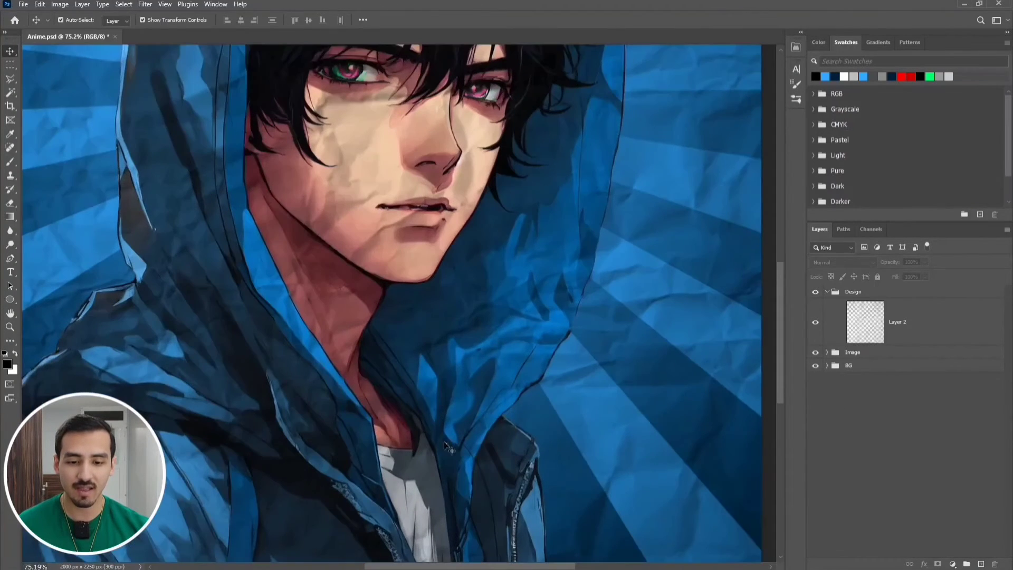
pyautogui.moveTo(451, 411); pyautogui.dragTo(495, 330)
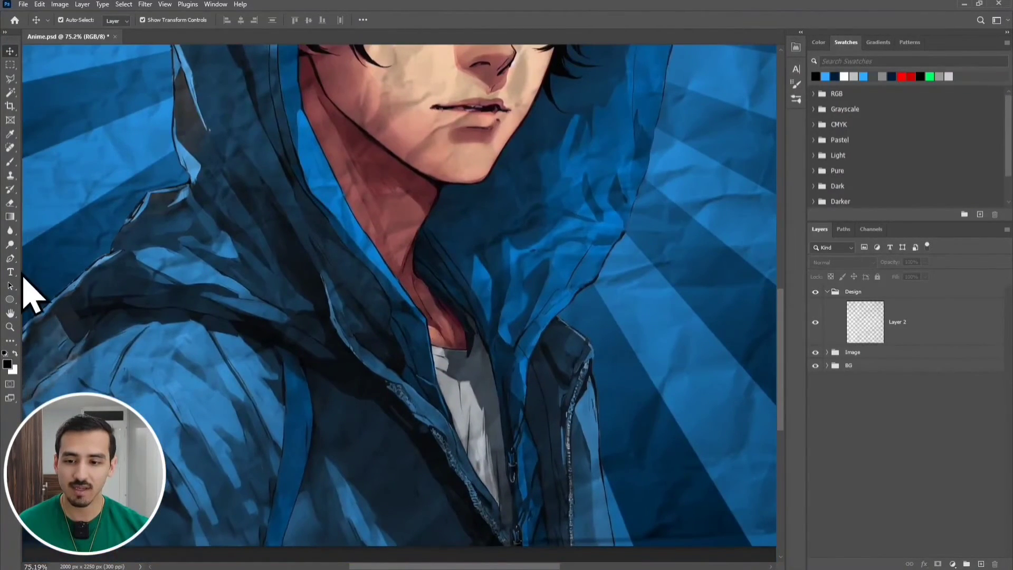
pyautogui.click(15, 274)
pyautogui.click(303, 319)
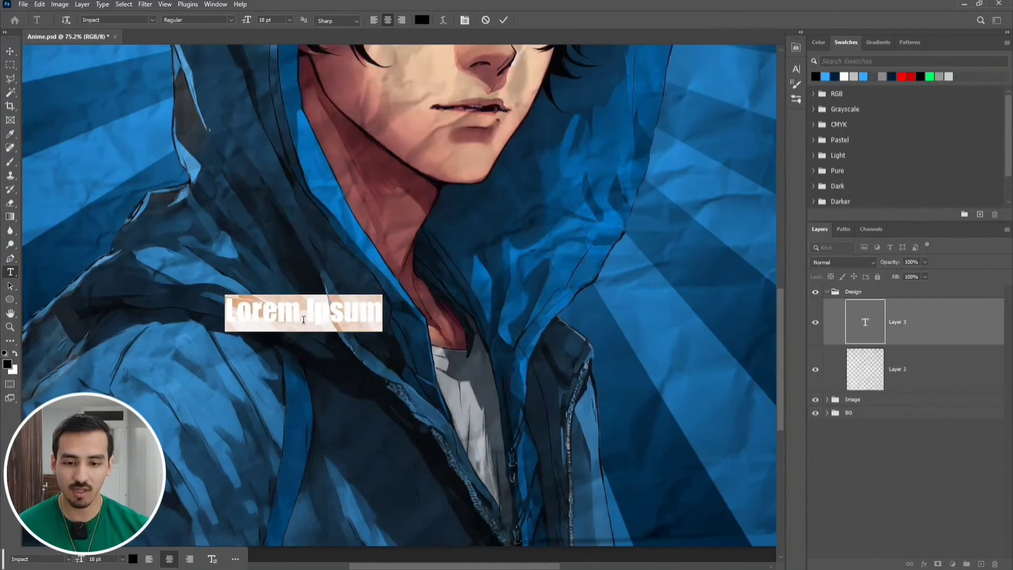
pyautogui.write('Photo')
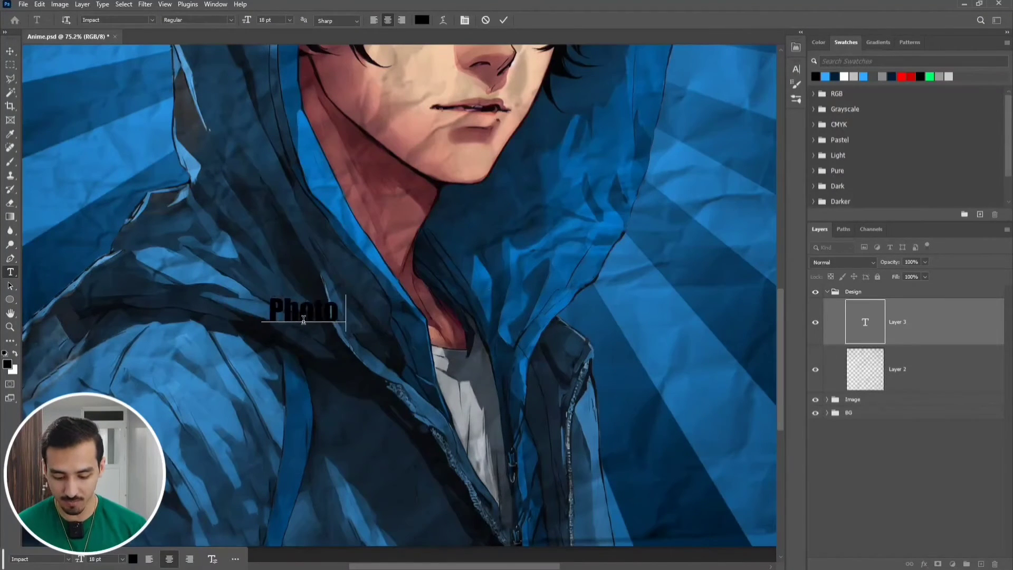
pyautogui.write('shop Clan')
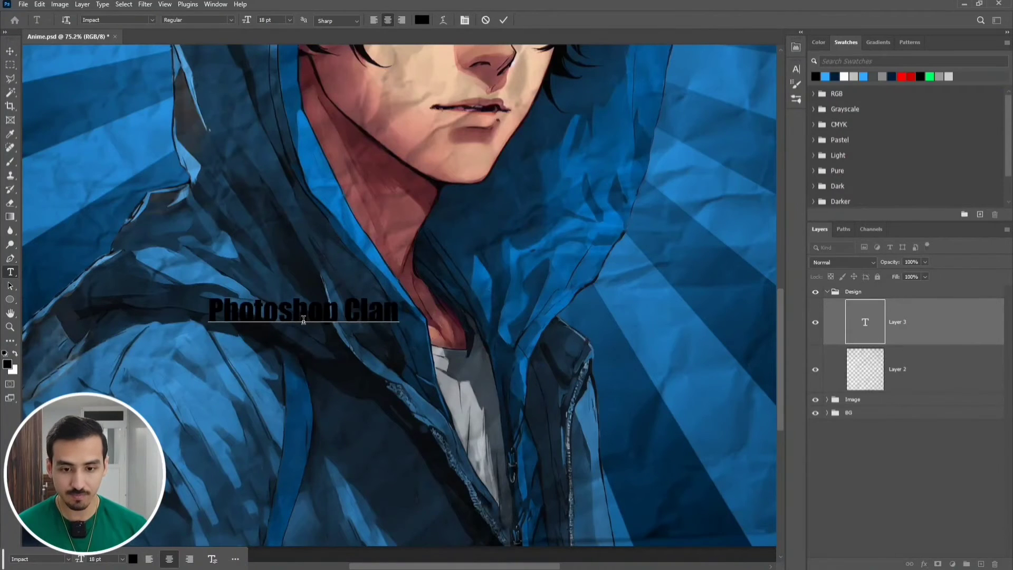
pyautogui.hotkey('ctrl', 'Return')
# - Enlarge the Photoshop Clan text to about 67.65 pt and place it across the lower part of the poster
pyautogui.scroll(-3, 306, 312)
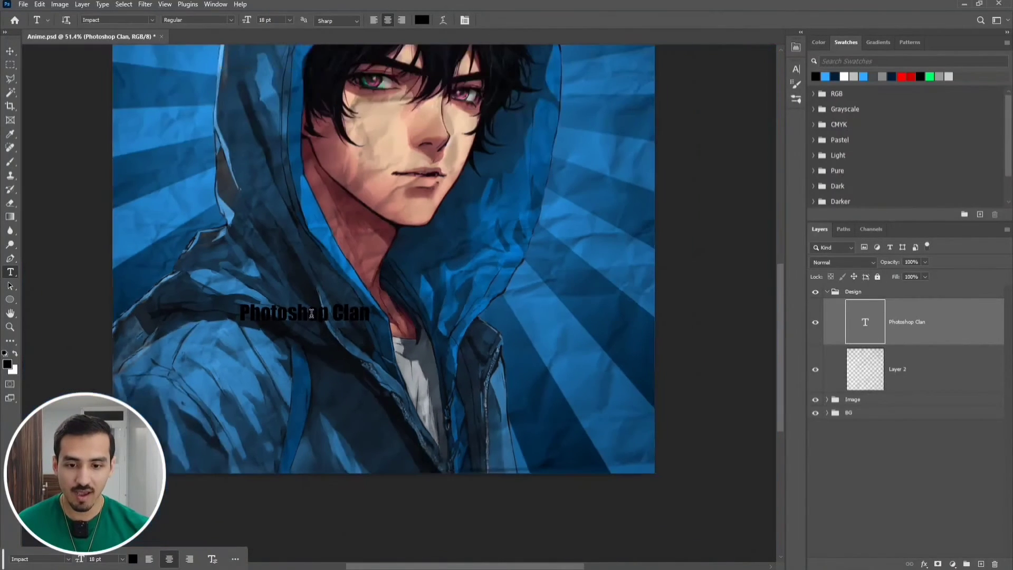
pyautogui.moveTo(312, 302); pyautogui.dragTo(306, 329)
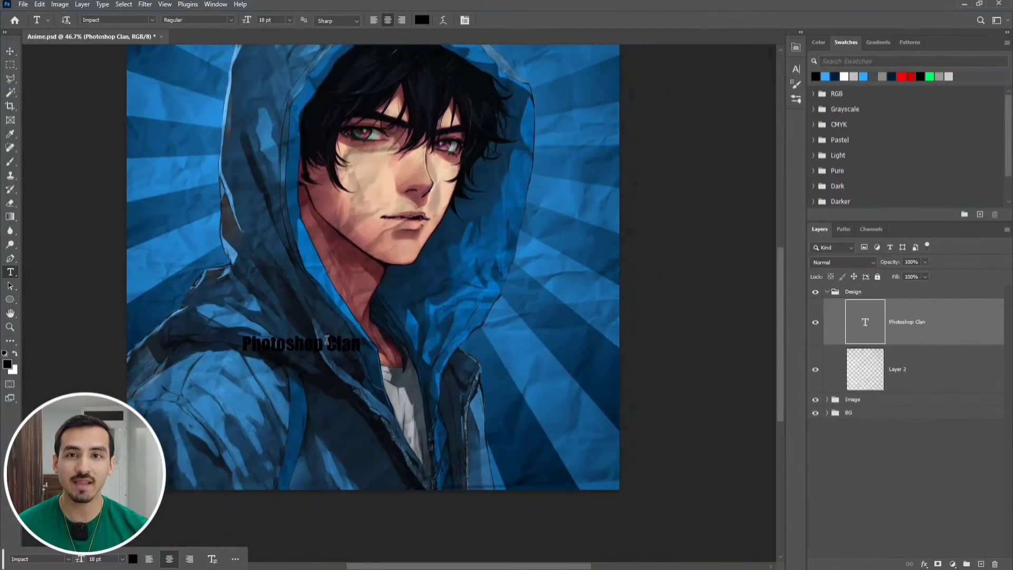
pyautogui.hotkey('ctrl', 't')
pyautogui.moveTo(360, 334); pyautogui.dragTo(612, 340)
pyautogui.press('Return')
pyautogui.press('v')
pyautogui.click(841, 438)
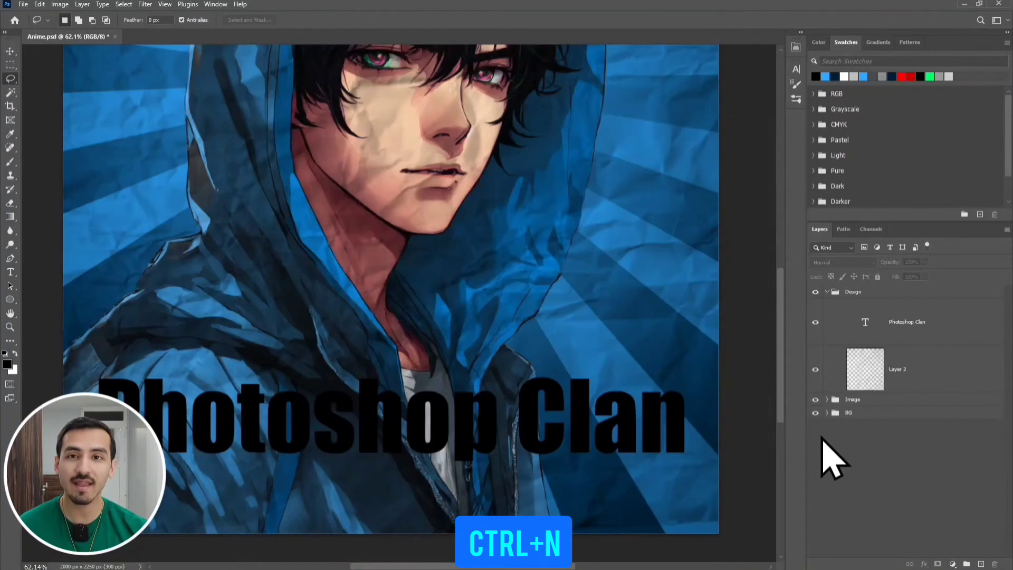
# - Create a new white document 1 px wide and 2 px high at 300 ppi in RGB Color
pyautogui.hotkey('ctrl', 'n')
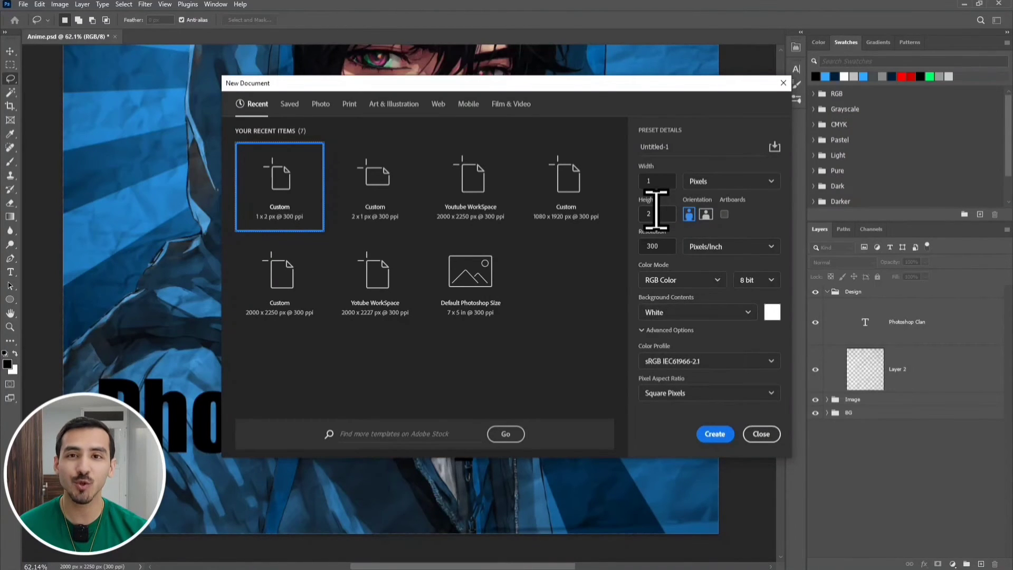
pyautogui.click(721, 438)
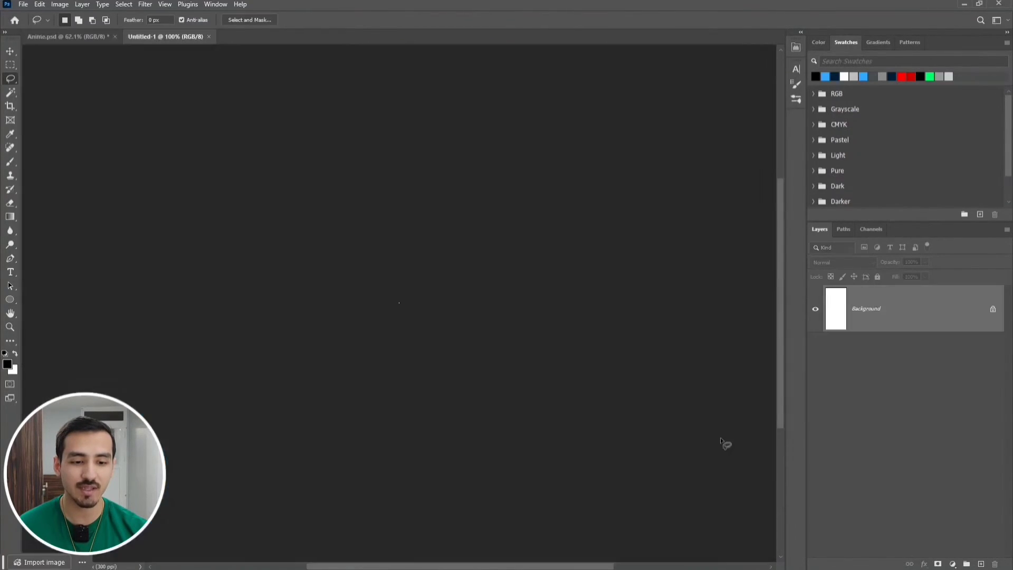
pyautogui.hotkey('ctrl', '0')
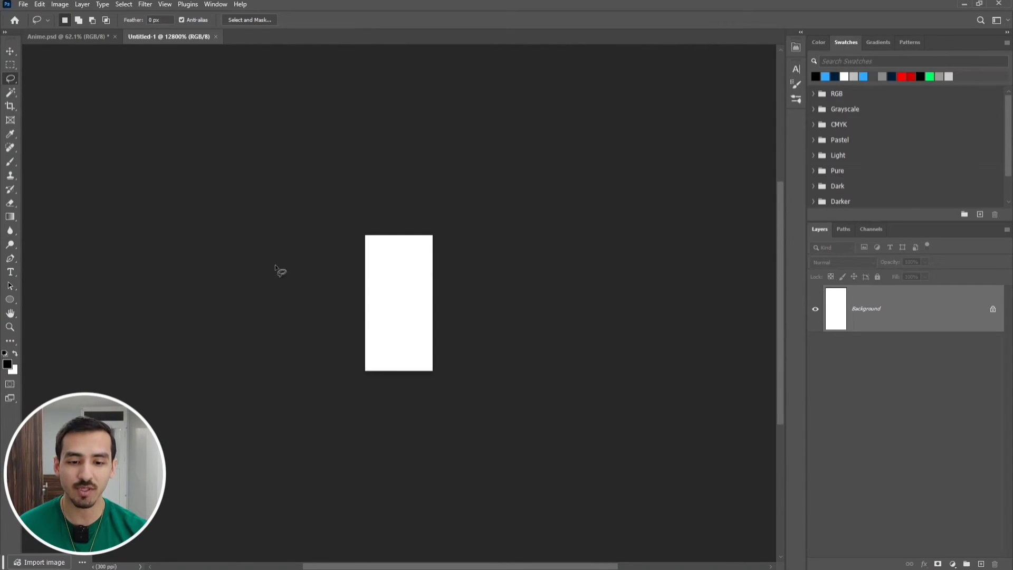
# - Unlock the background layer, select the upper pixel with the Lasso and fill it with the dark foreground color
pyautogui.rightClick(10, 78)
pyautogui.click(67, 81)
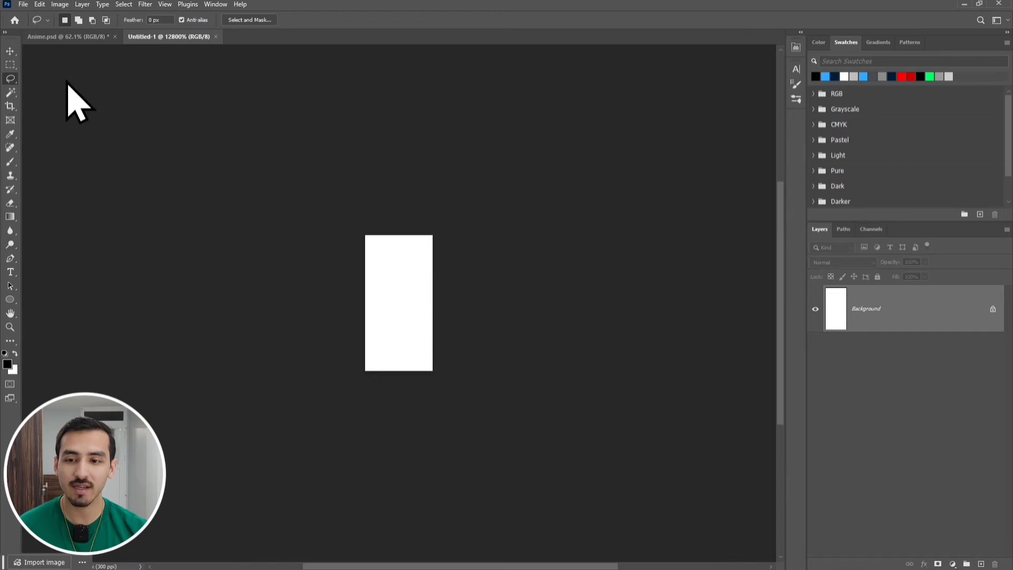
pyautogui.click(993, 311)
pyautogui.moveTo(434, 295)
pyautogui.mouseDown()
pyautogui.moveTo(397, 301)
pyautogui.moveTo(373, 288)
pyautogui.moveTo(374, 241)
pyautogui.moveTo(423, 236)
pyautogui.moveTo(421, 288)
pyautogui.mouseUp()
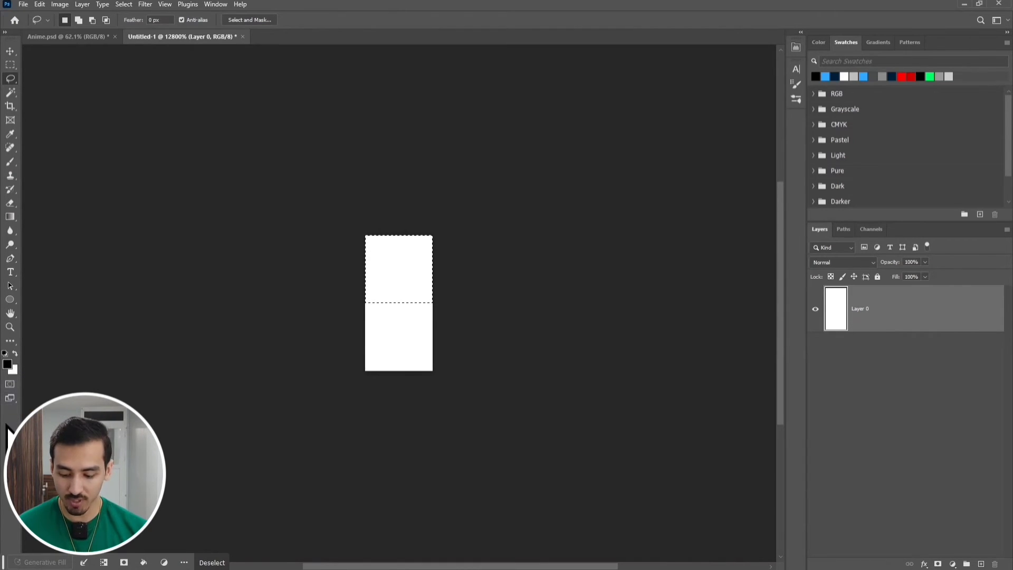
pyautogui.hotkey('alt', 'BackSpace')
pyautogui.hotkey('ctrl', 'd')
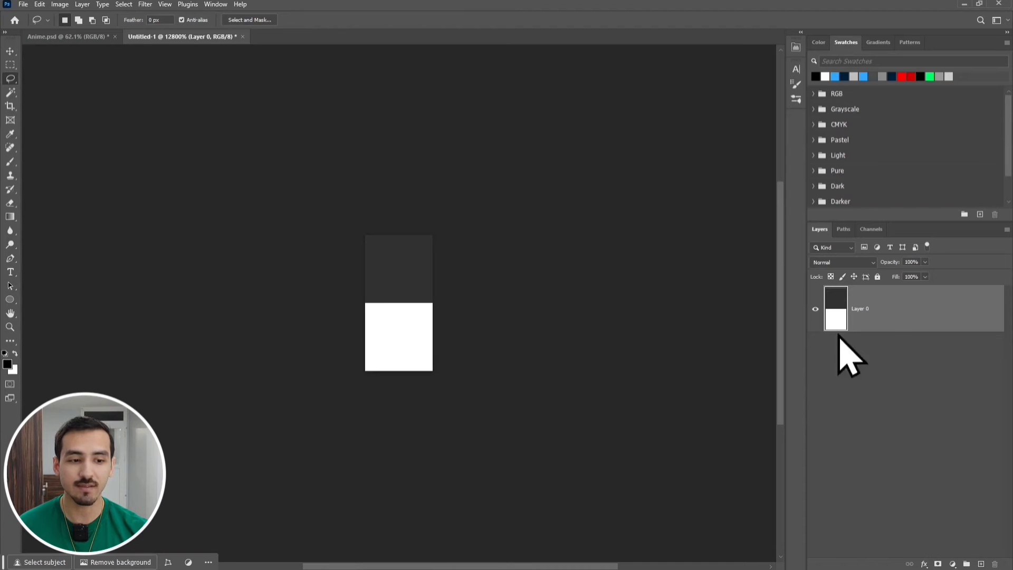
# - Define the two-pixel image as a pattern and close its document without saving
pyautogui.click(39, 4)
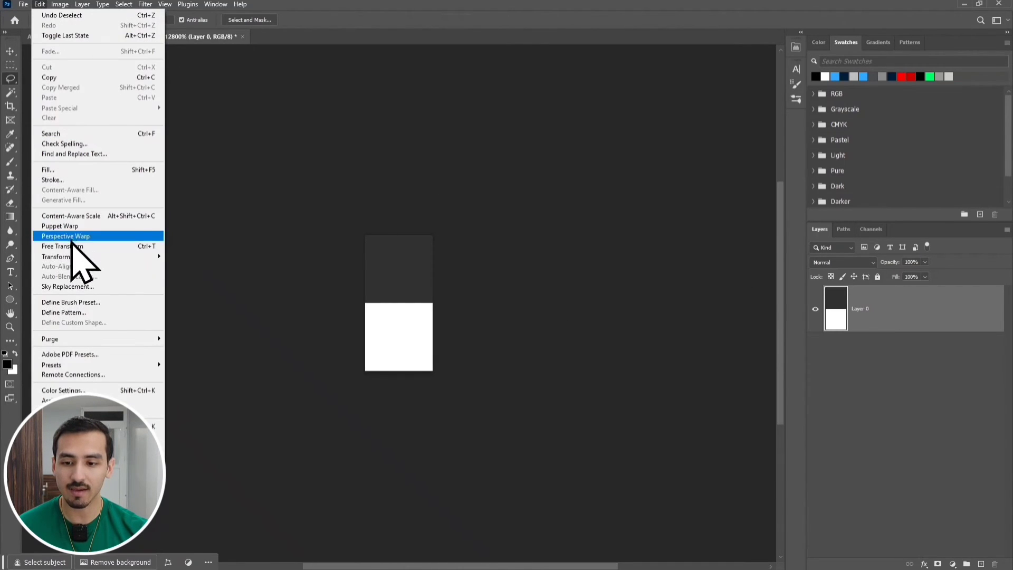
pyautogui.click(102, 314)
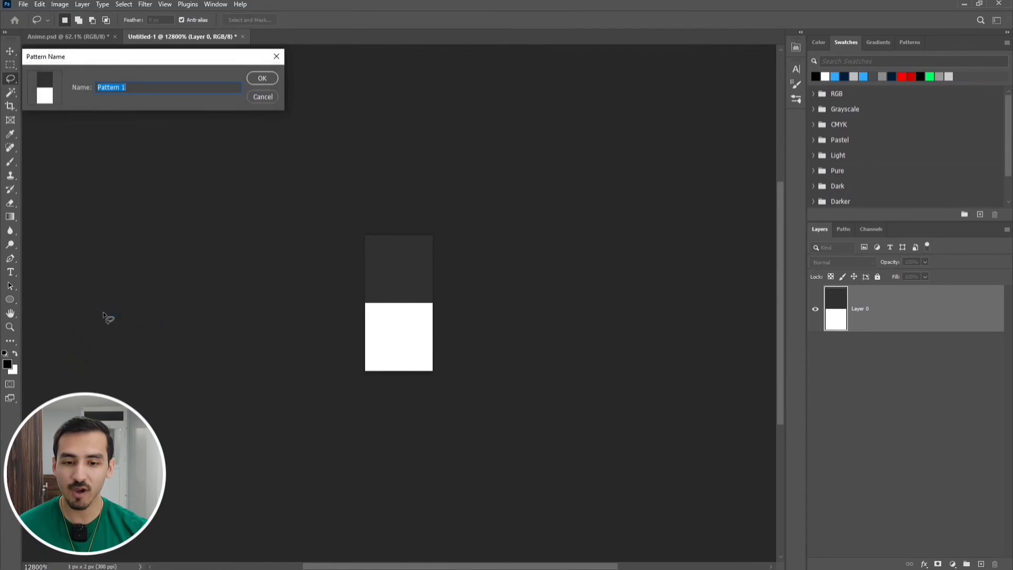
pyautogui.click(263, 78)
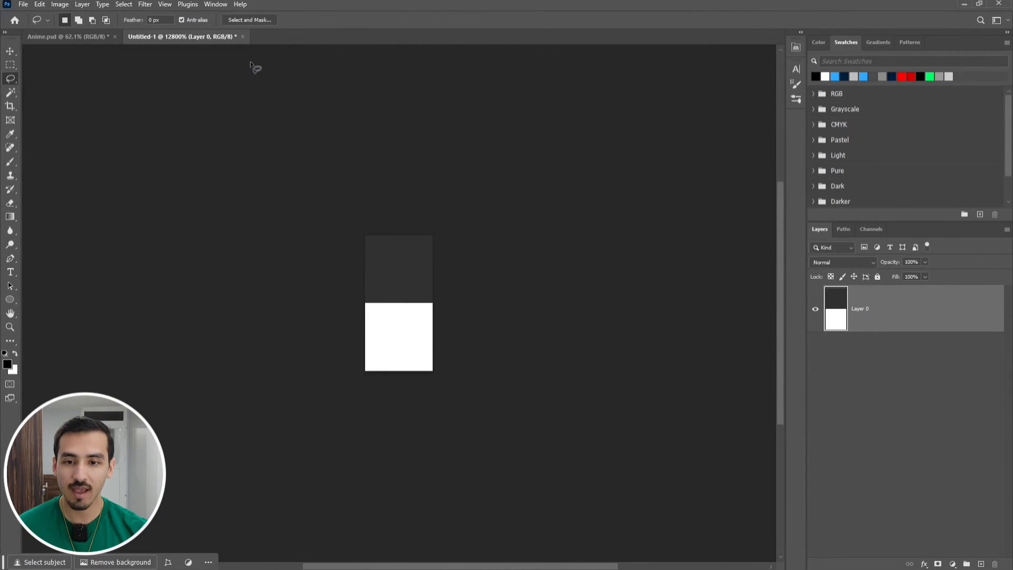
pyautogui.press('v')
pyautogui.click(242, 37)
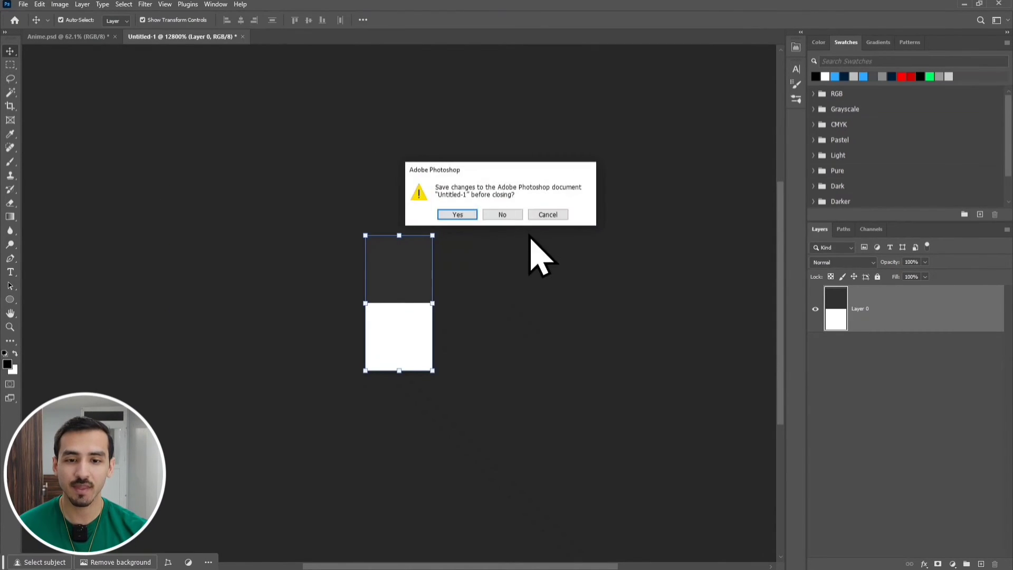
pyautogui.click(503, 213)
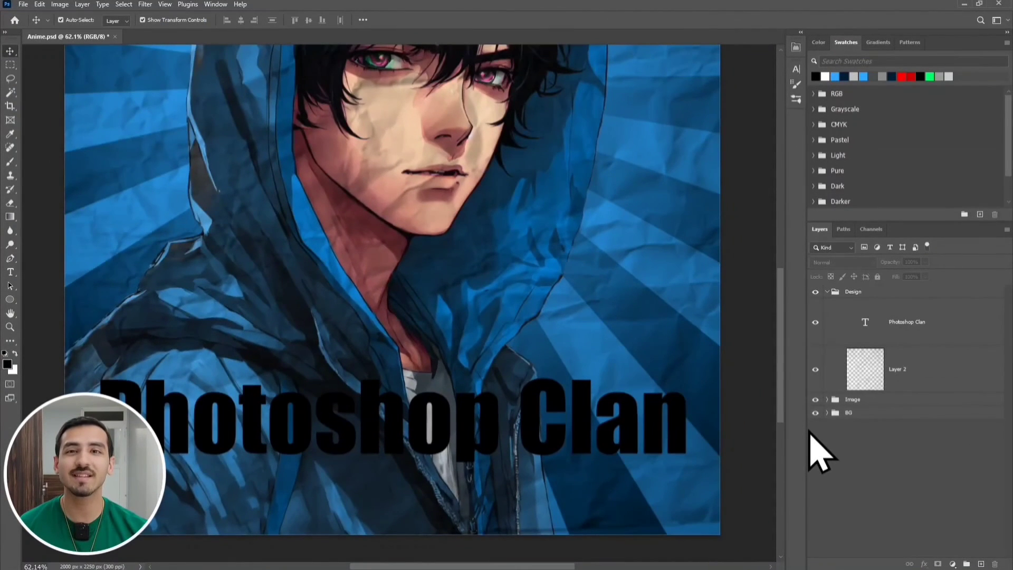
# - Change the color of the Photoshop Clan text to white (ffffff)
pyautogui.click(945, 336)
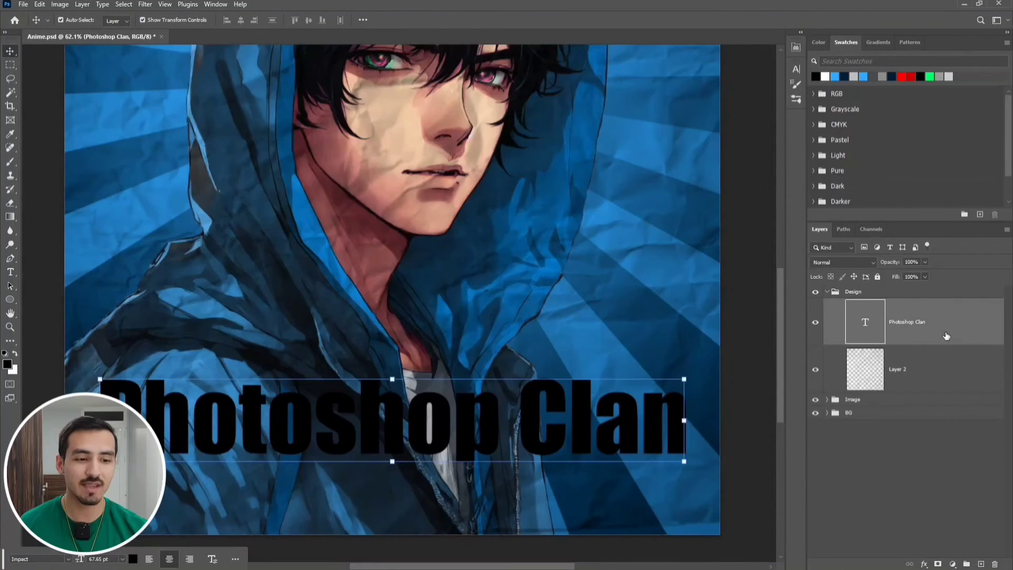
pyautogui.click(796, 69)
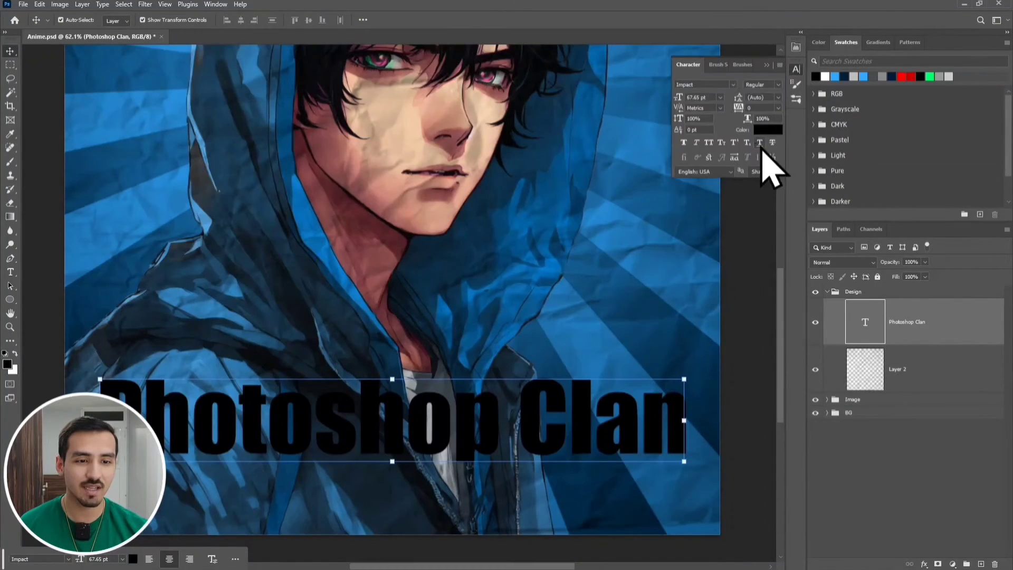
pyautogui.click(765, 131)
pyautogui.click(584, 233)
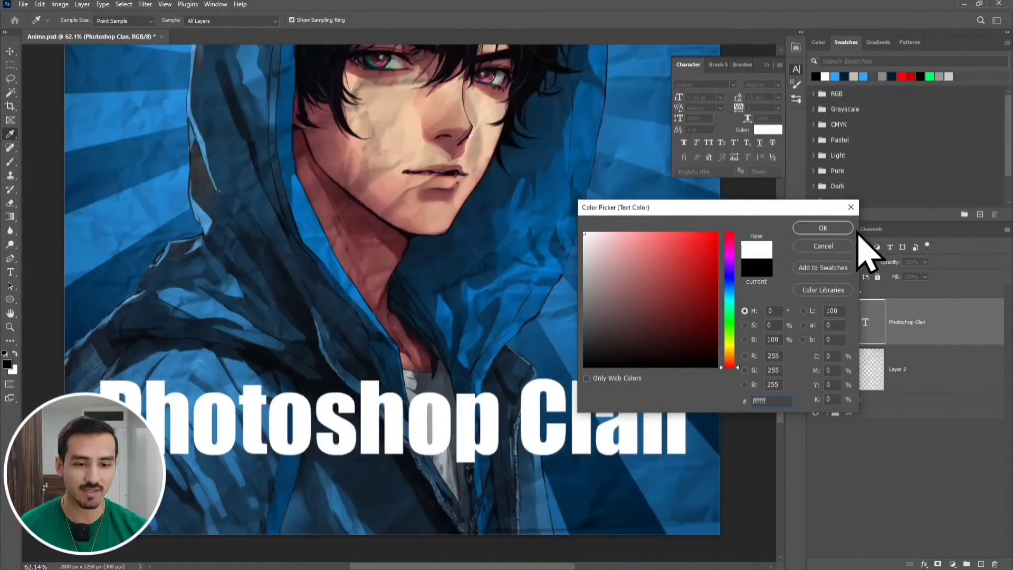
pyautogui.click(841, 226)
pyautogui.click(766, 62)
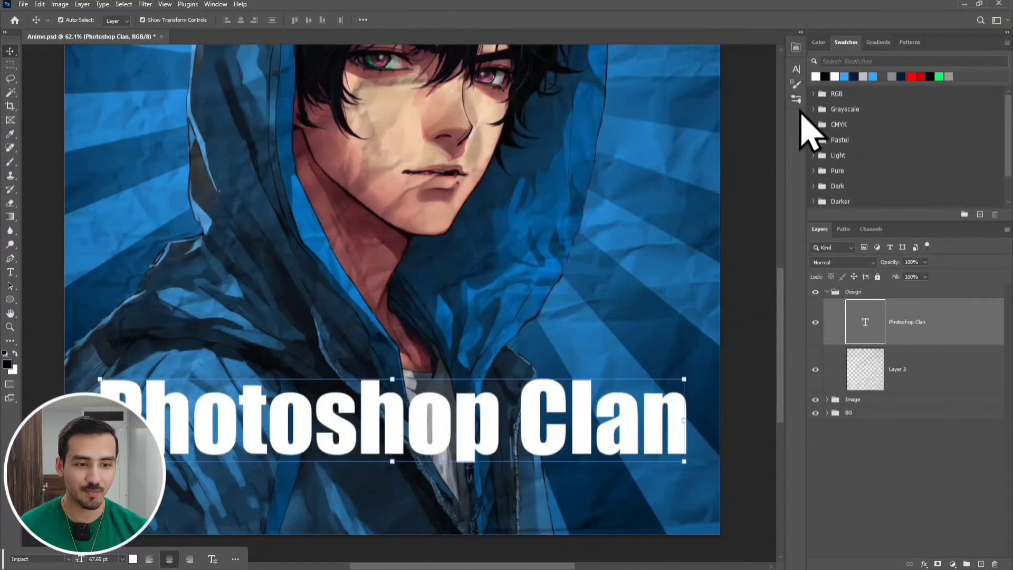
# - Give the text a Pattern Overlay with the two-pixel pattern, Screen mode, 30% opacity and 632% scale, and set Fill Opacity to 0%
pyautogui.doubleClick(942, 315)
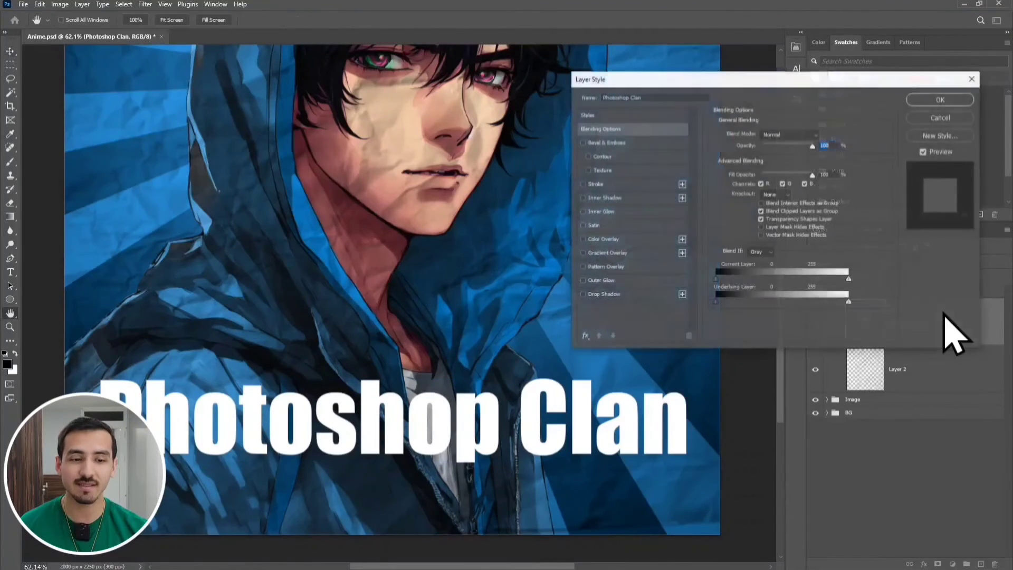
pyautogui.click(618, 266)
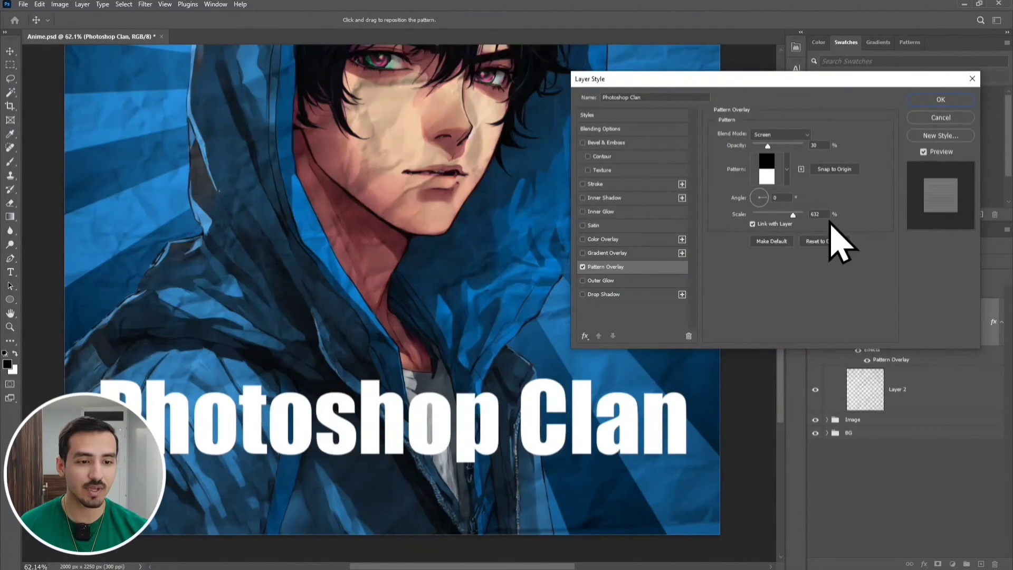
pyautogui.click(628, 129)
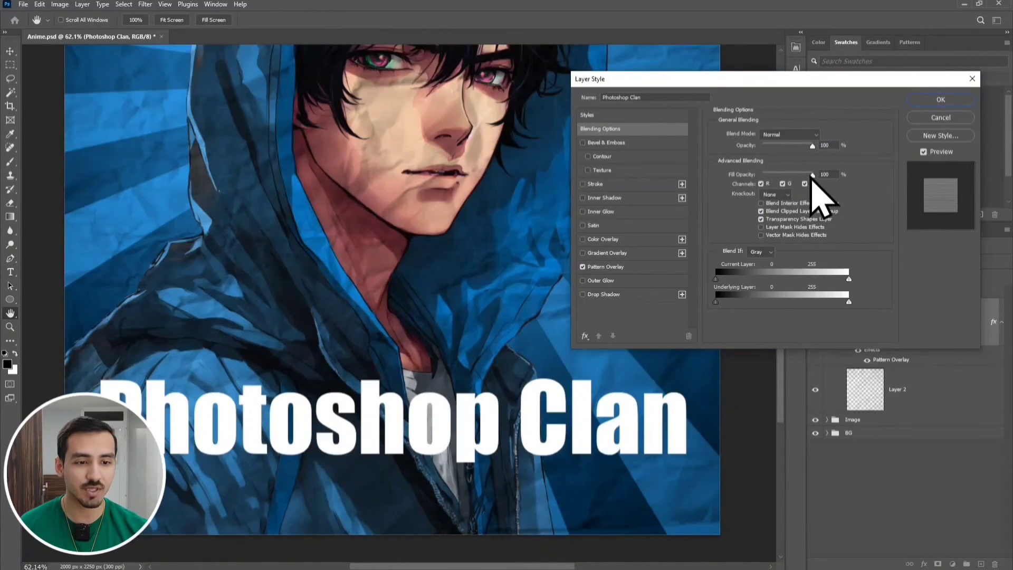
pyautogui.moveTo(813, 176); pyautogui.dragTo(756, 195)
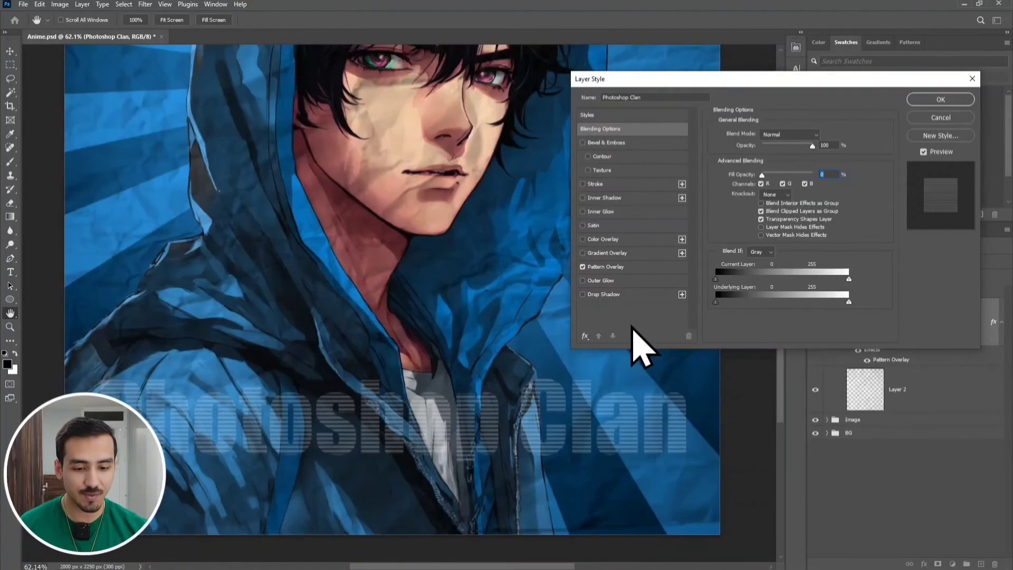
# - Add a Color Overlay to the text in blue 31a8ff with the Color blend mode and 66% opacity
pyautogui.click(612, 239)
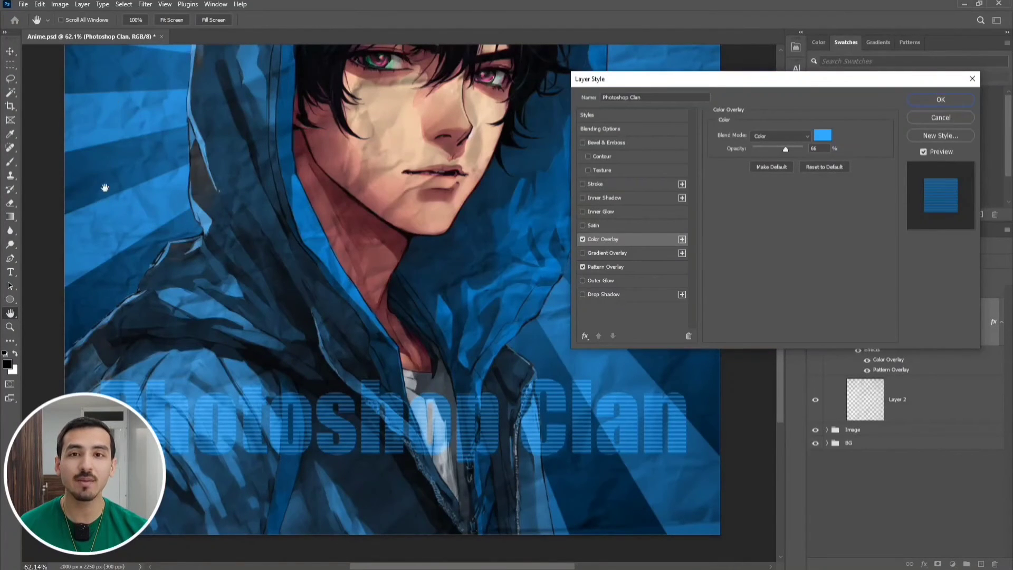
pyautogui.click(823, 135)
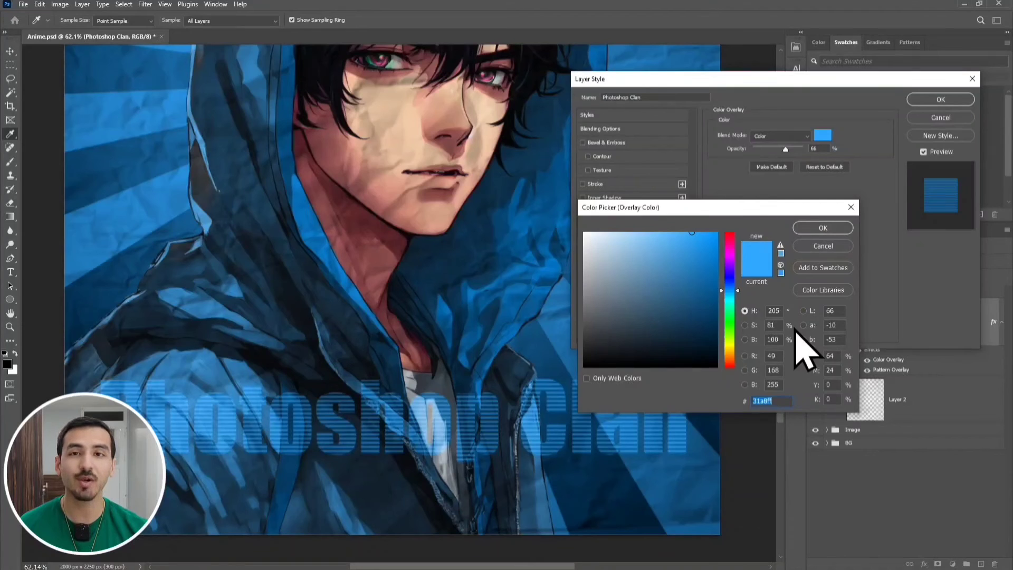
pyautogui.click(823, 227)
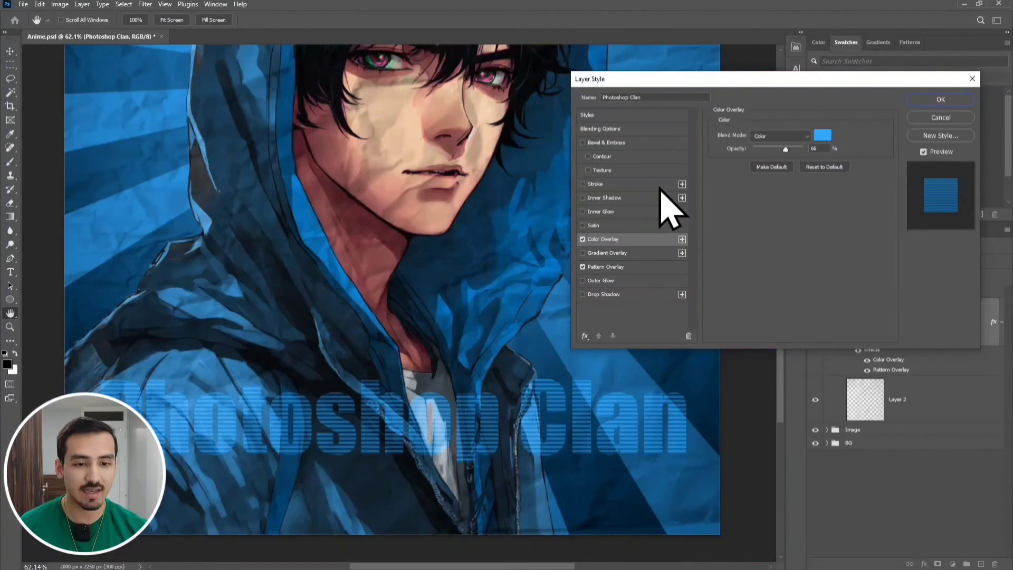
# - Add an Inner Glow to the text in blue 31a8ff with Normal mode, 100% opacity, Edge source and 35 px size
pyautogui.click(613, 211)
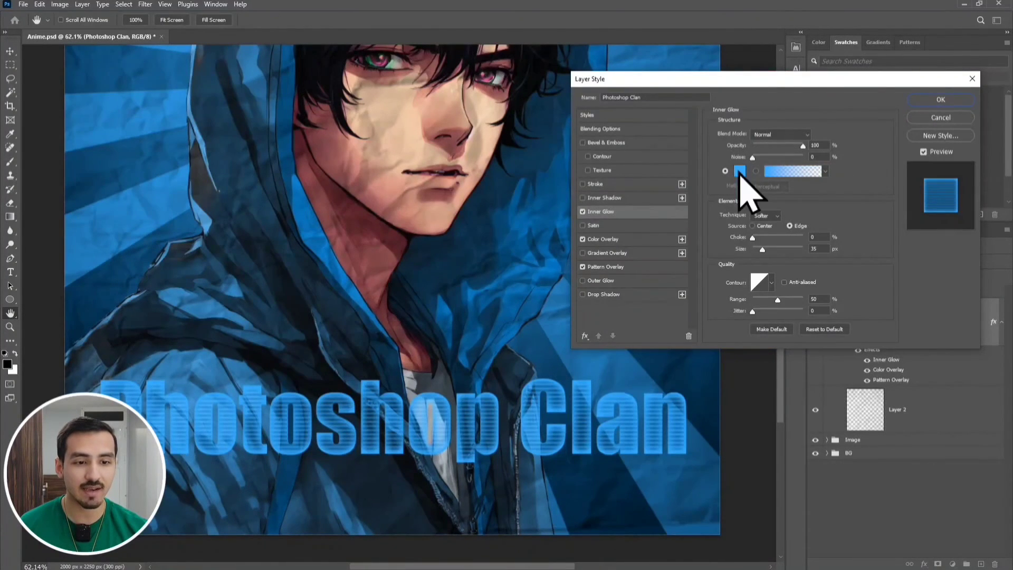
pyautogui.click(740, 171)
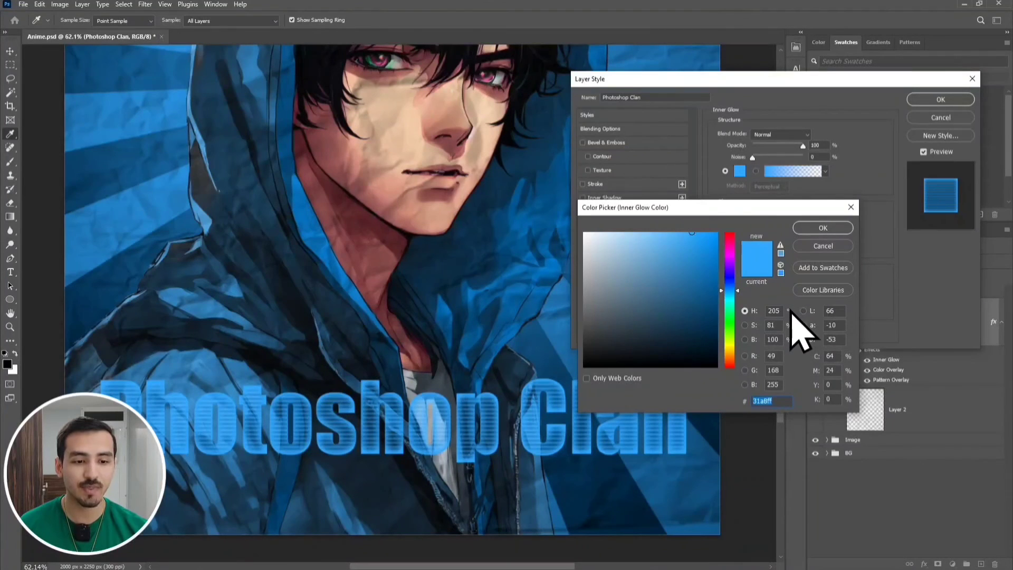
pyautogui.moveTo(713, 207); pyautogui.dragTo(829, 155)
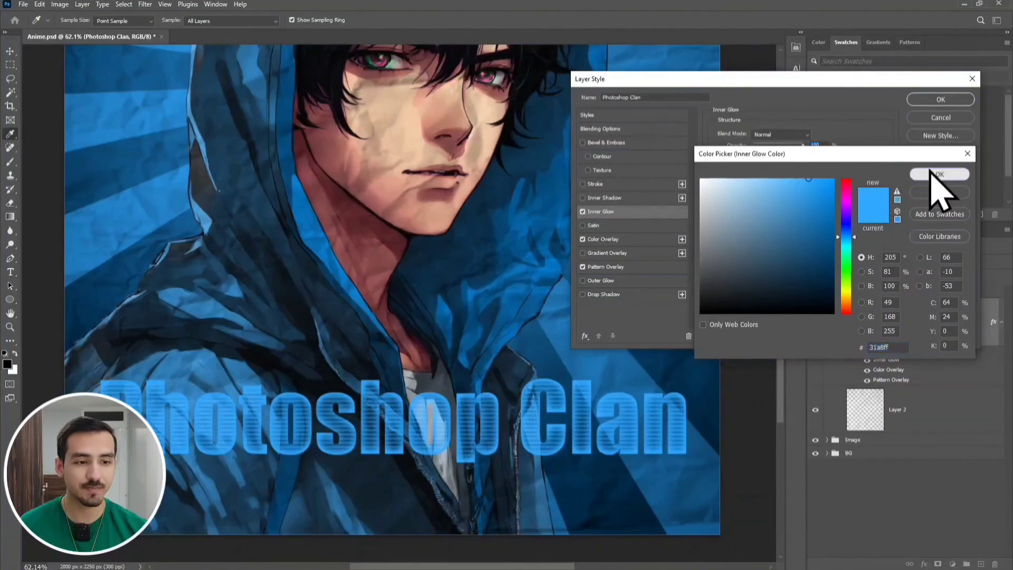
pyautogui.click(912, 173)
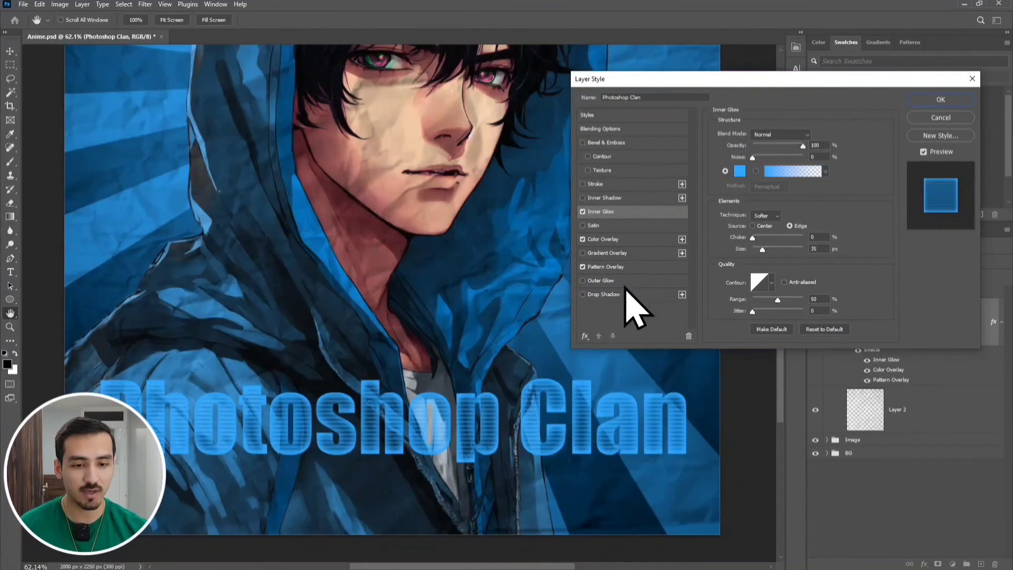
# - Add a blue Outer Glow with Normal mode, 100% opacity and 18 px size, and apply the text's layer style
pyautogui.click(599, 283)
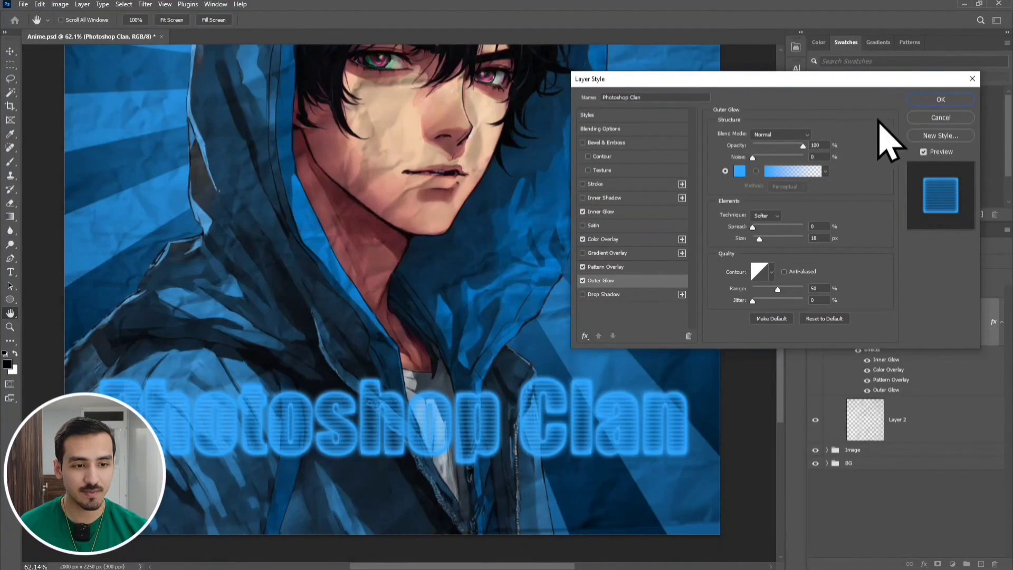
pyautogui.click(937, 100)
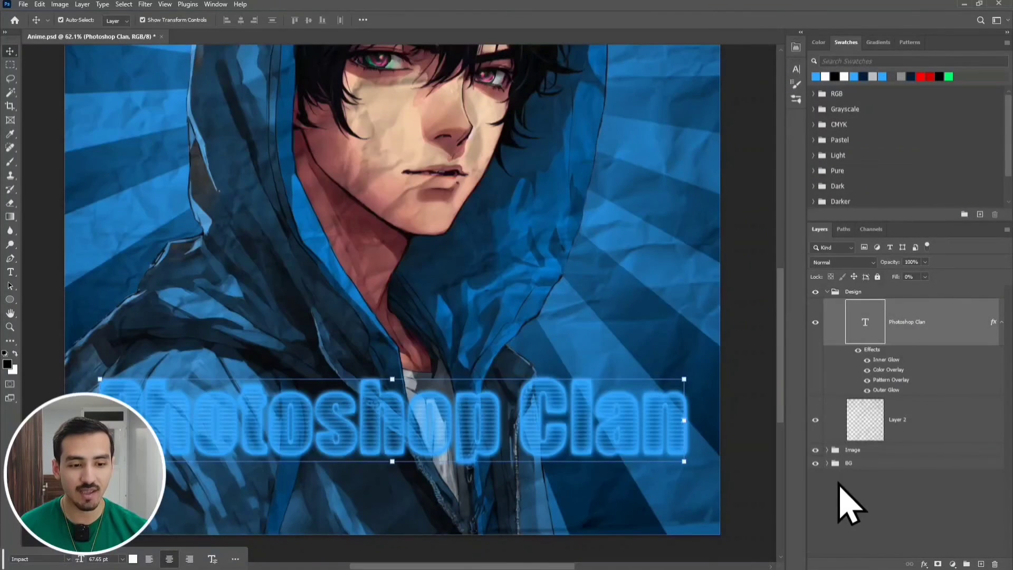
pyautogui.rightClick(843, 504)
pyautogui.click(825, 515)
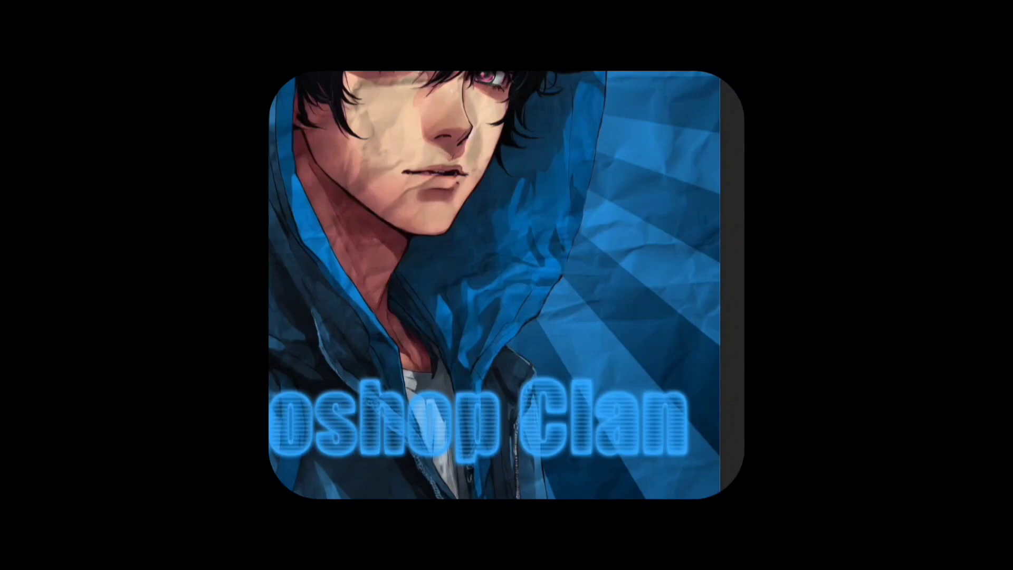